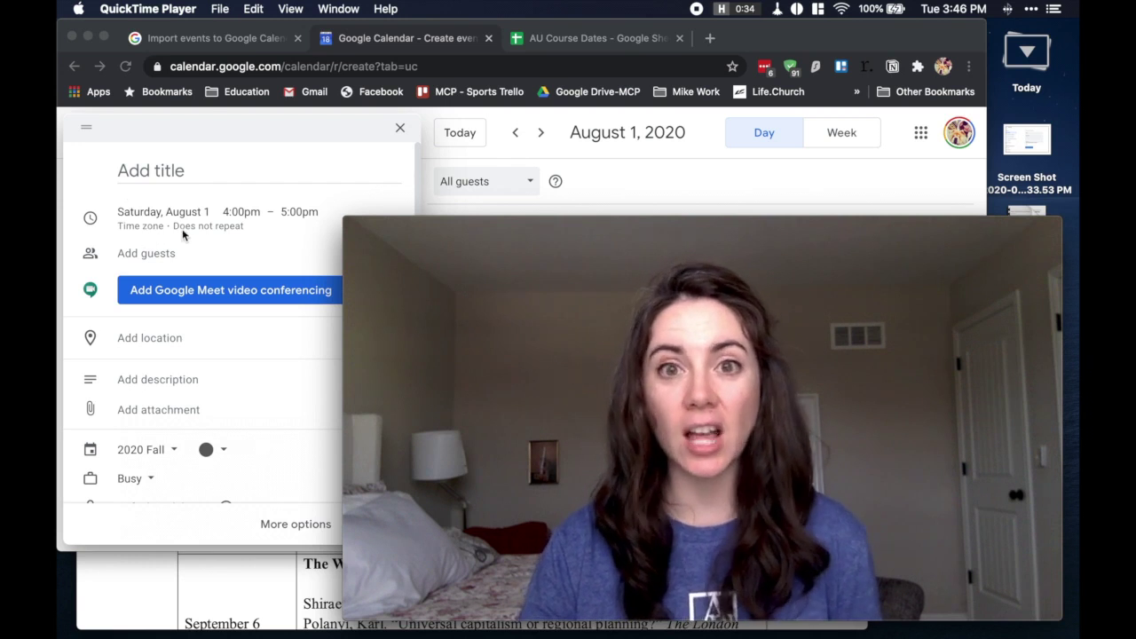
Discard the empty Google Calendar event form and open the Import events to Google Calendar help page.
{"action": "left_click", "coordinate": [269, 218]}
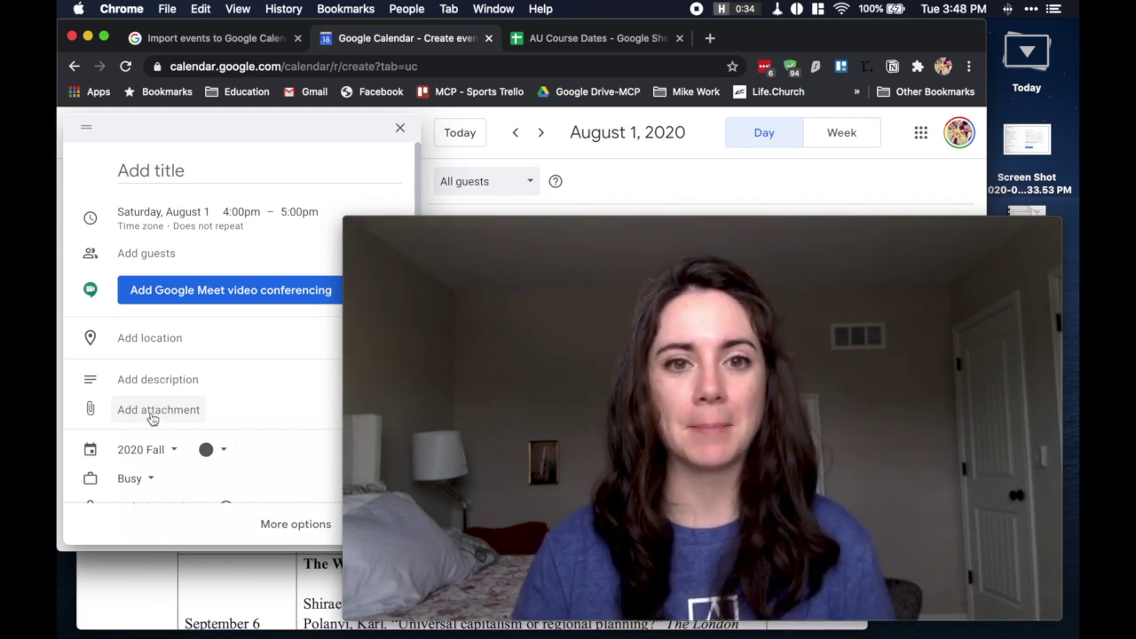
{"action": "left_click", "coordinate": [344, 222]}
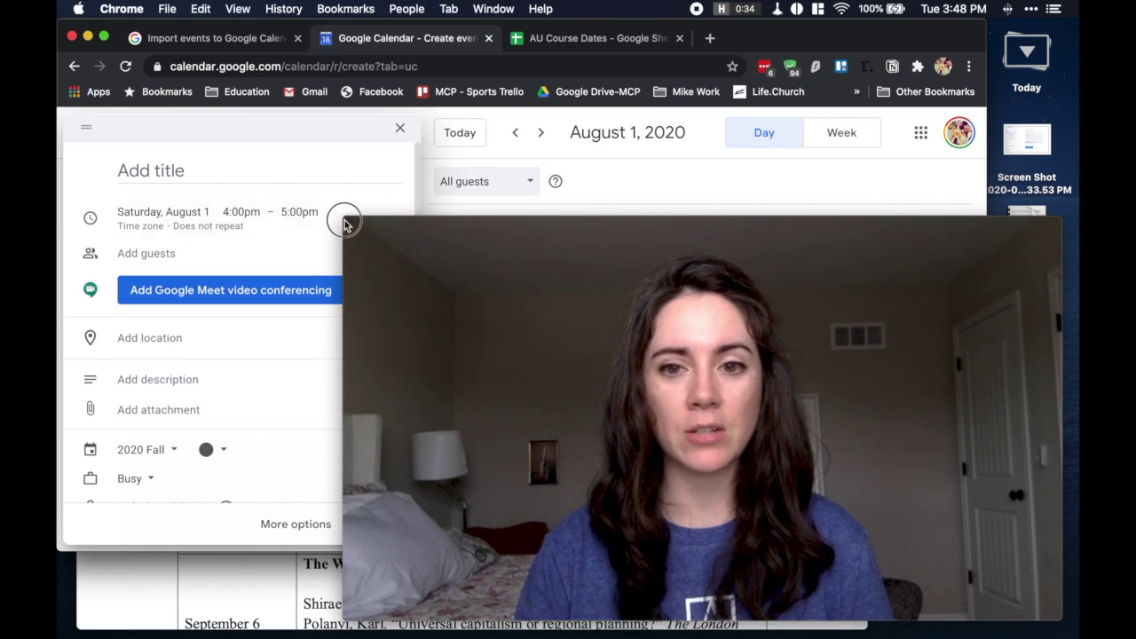
{"action": "left_click_drag", "start_coordinate": [344, 222], "coordinate": [721, 430]}
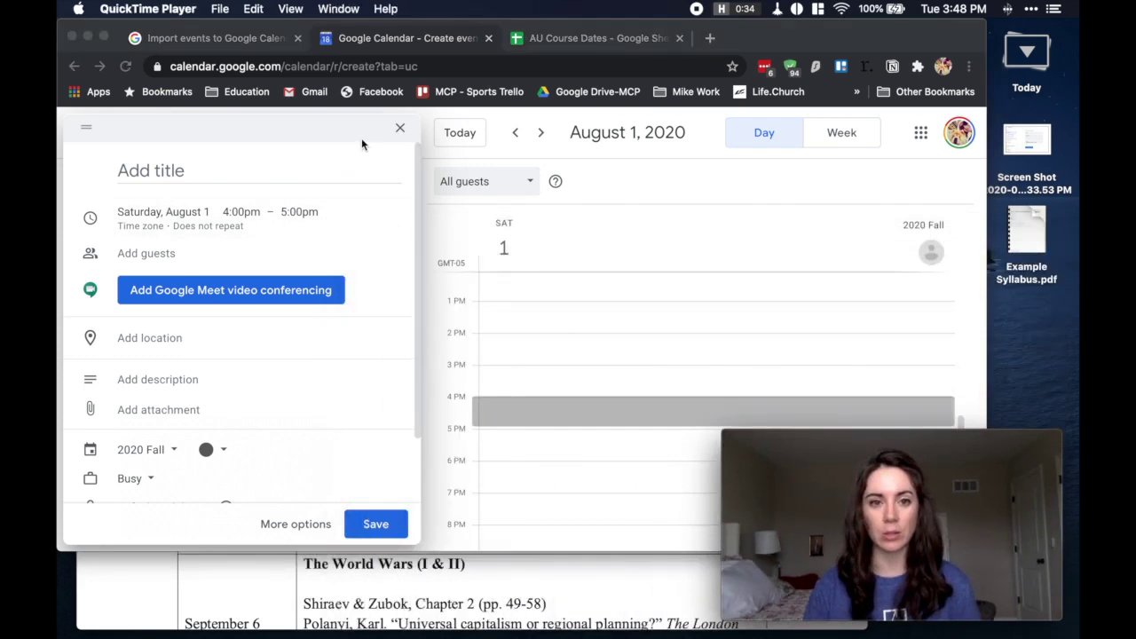
{"action": "left_click", "coordinate": [400, 132]}
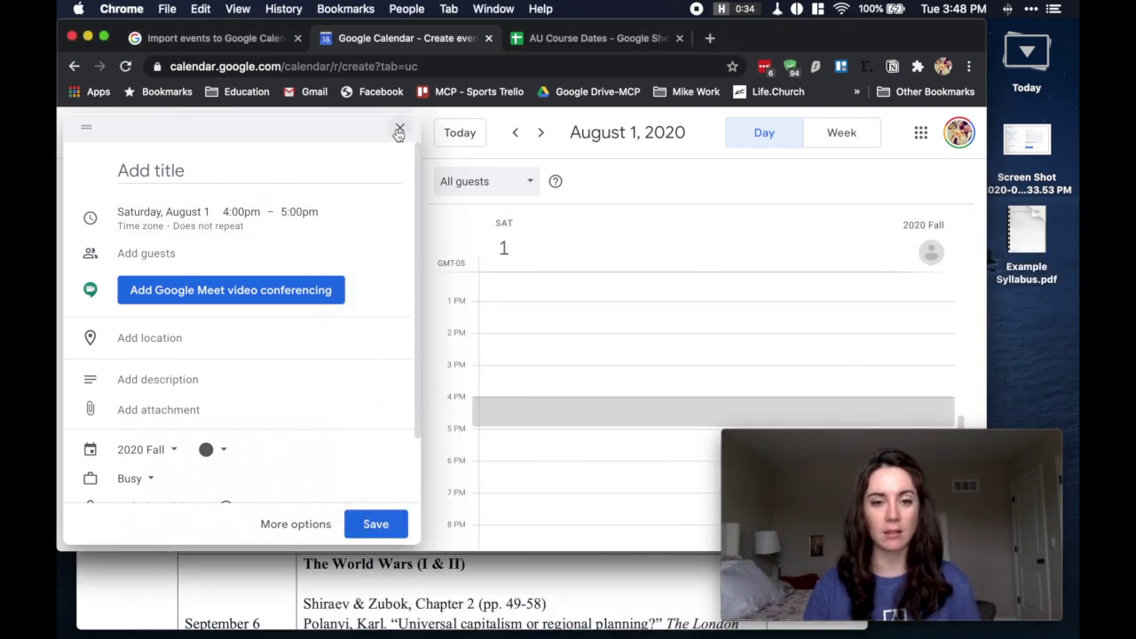
{"action": "left_click", "coordinate": [400, 131]}
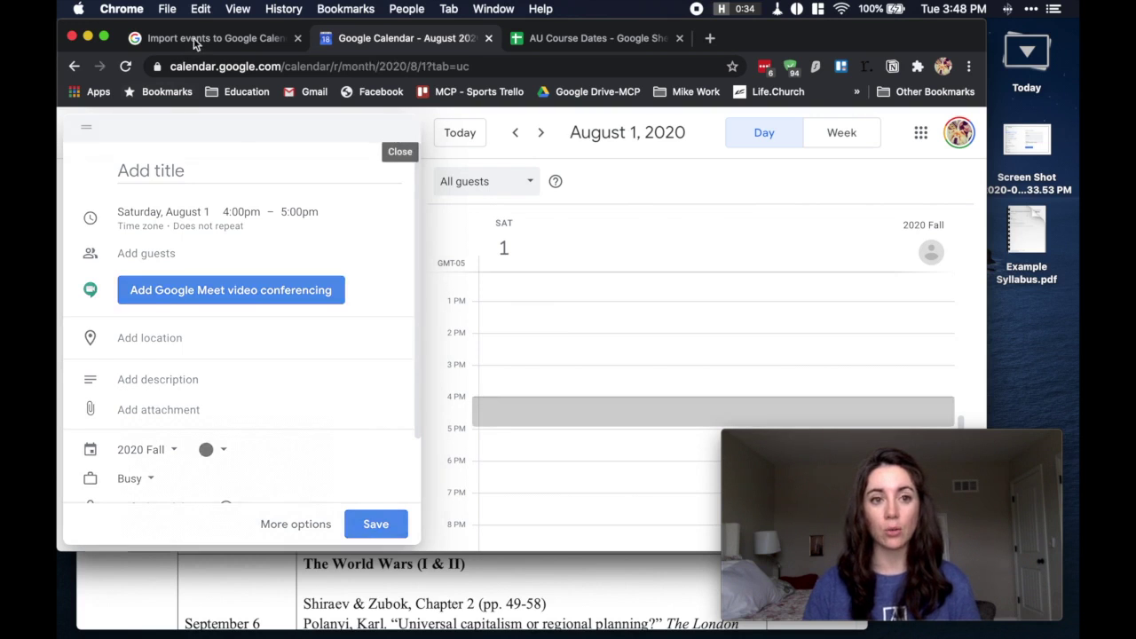
{"action": "left_click", "coordinate": [197, 41]}
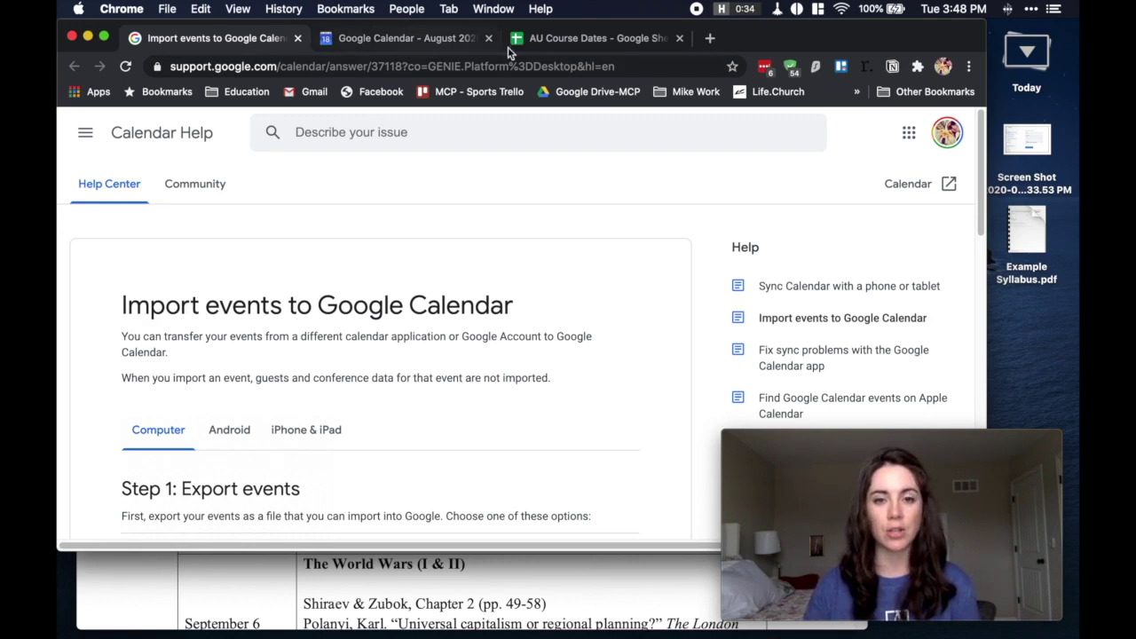
{"action": "left_click", "coordinate": [580, 41]}
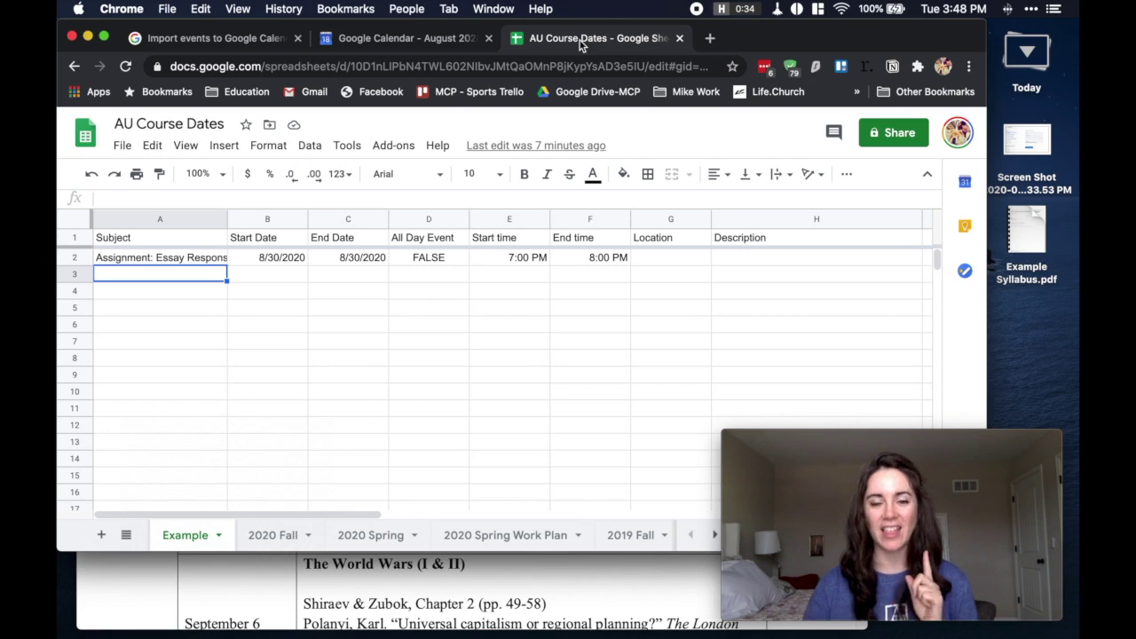
Review the Example sheet's Subject-to-Description header row and its sample row's FALSE All Day Event value.
{"action": "left_click", "coordinate": [69, 238]}
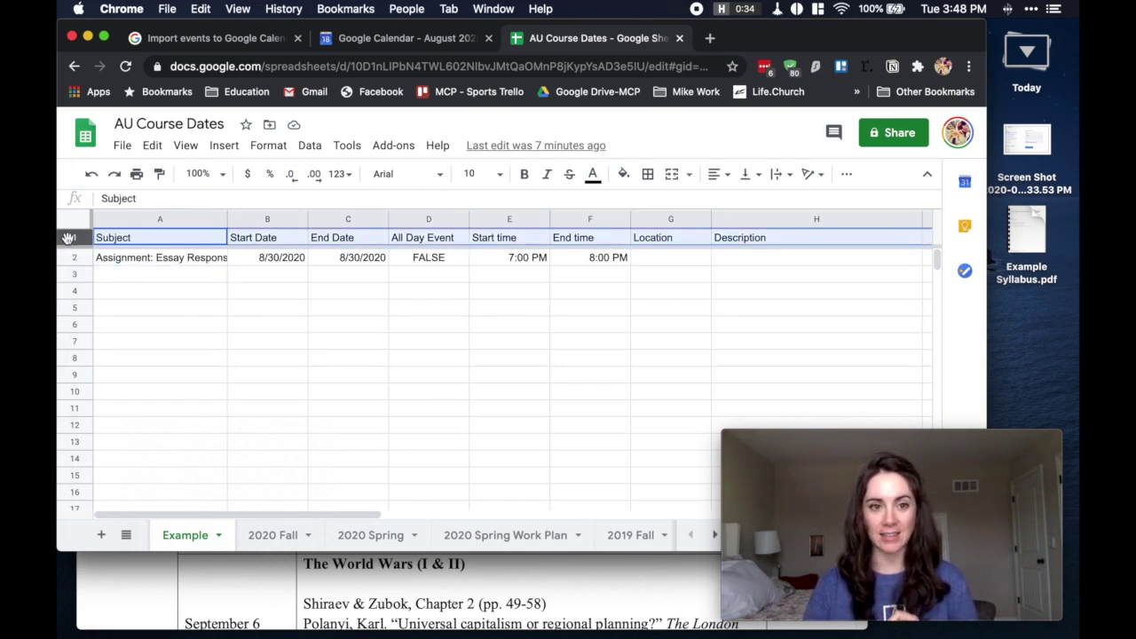
{"action": "left_click", "coordinate": [151, 242]}
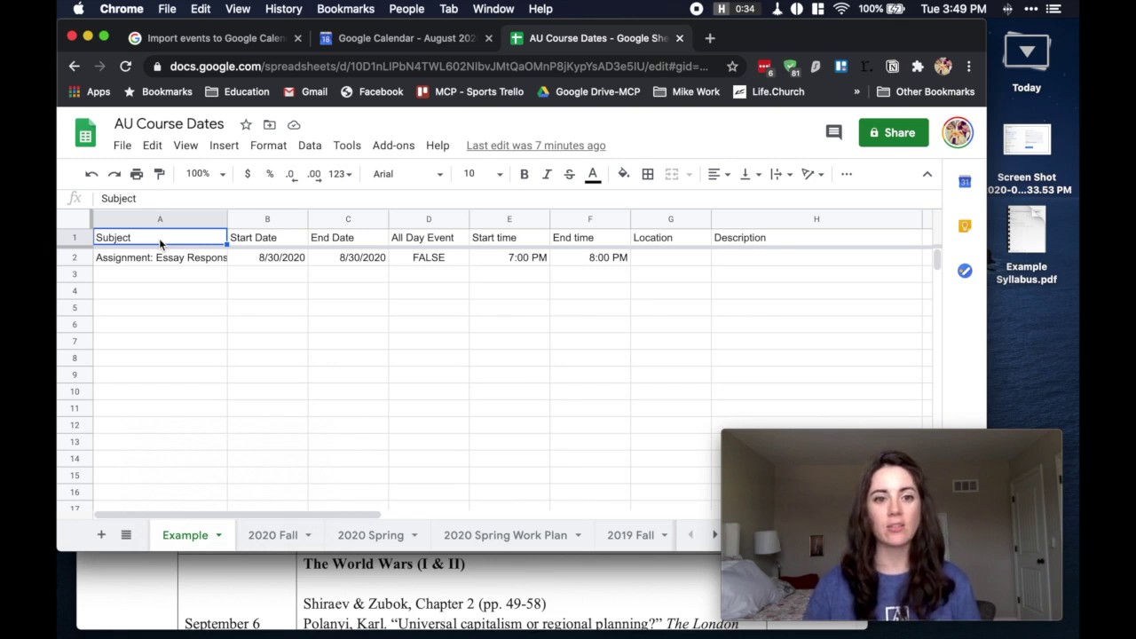
{"action": "left_click_drag", "start_coordinate": [750, 238], "coordinate": [188, 250]}
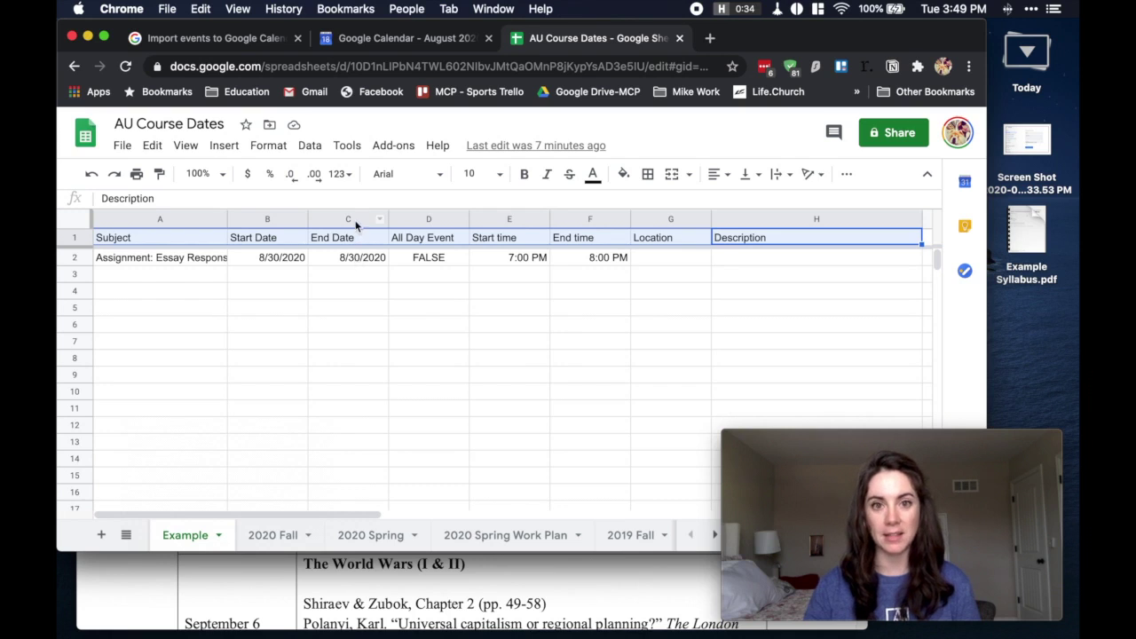
{"action": "left_click", "coordinate": [452, 259]}
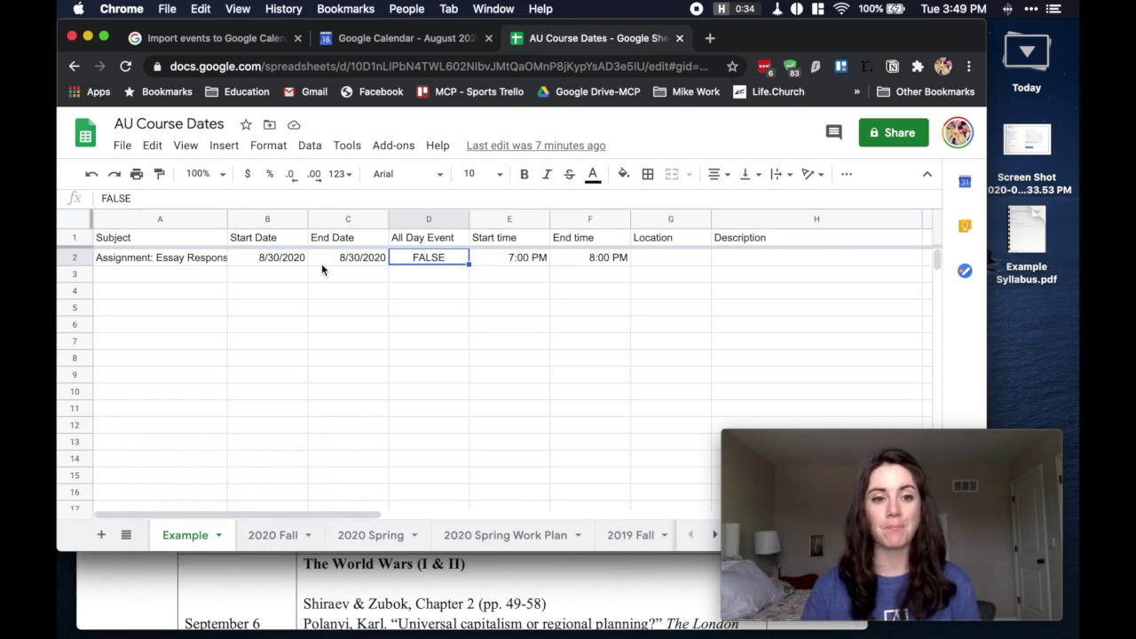
{"action": "left_click", "coordinate": [220, 260]}
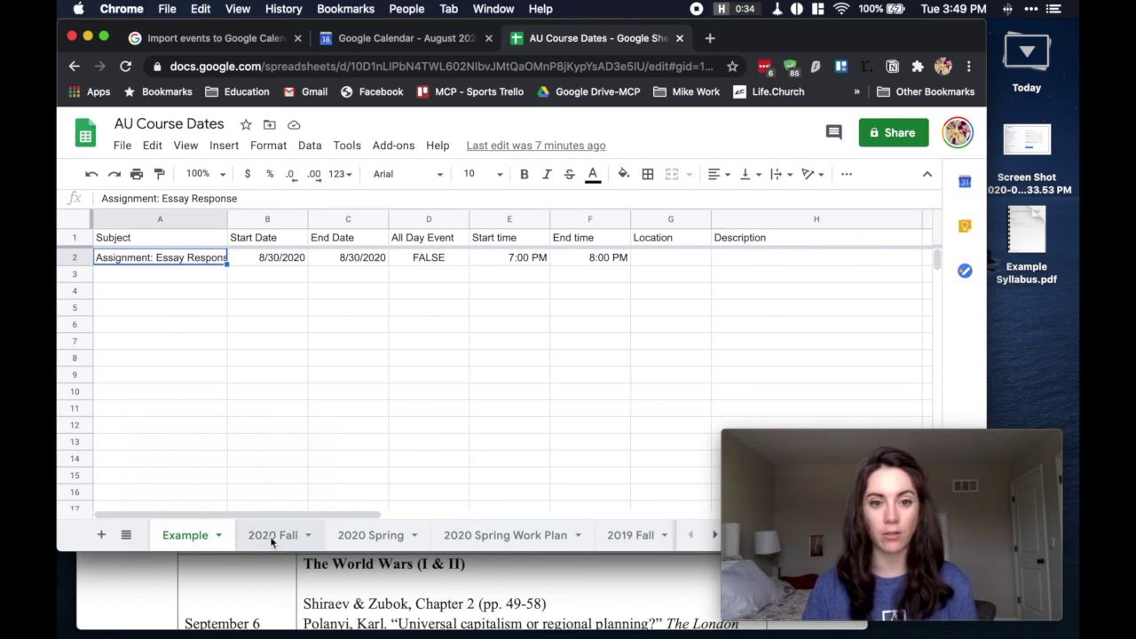
{"action": "left_click", "coordinate": [270, 536]}
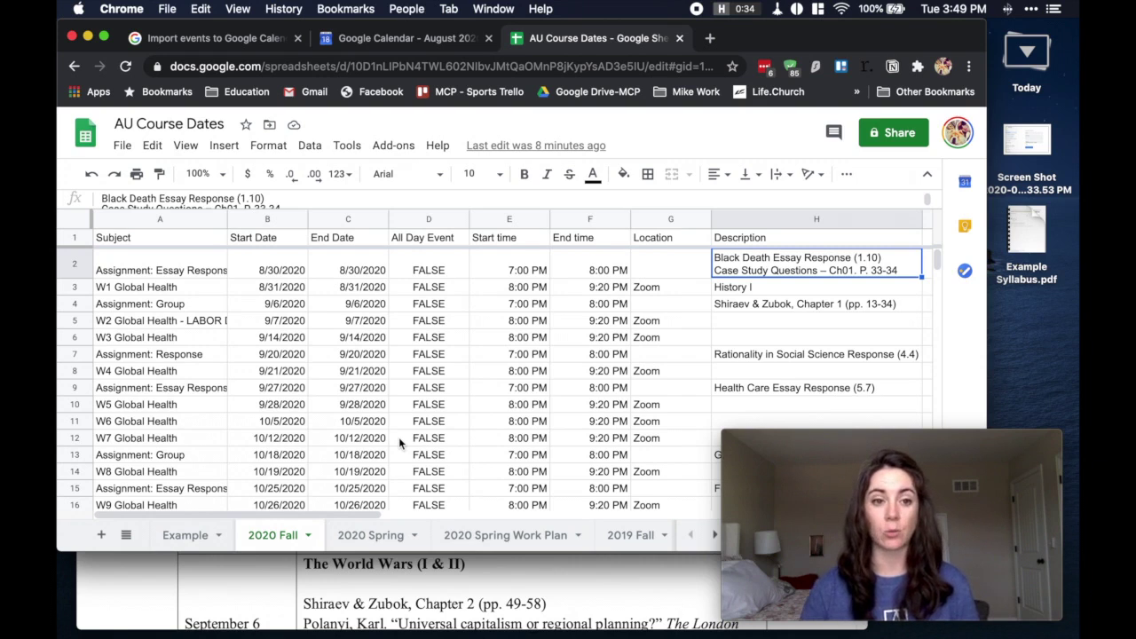
Inspect the W1 Global Health and W2 Labor Day entries and H2's two-line description.
{"action": "left_click", "coordinate": [113, 290]}
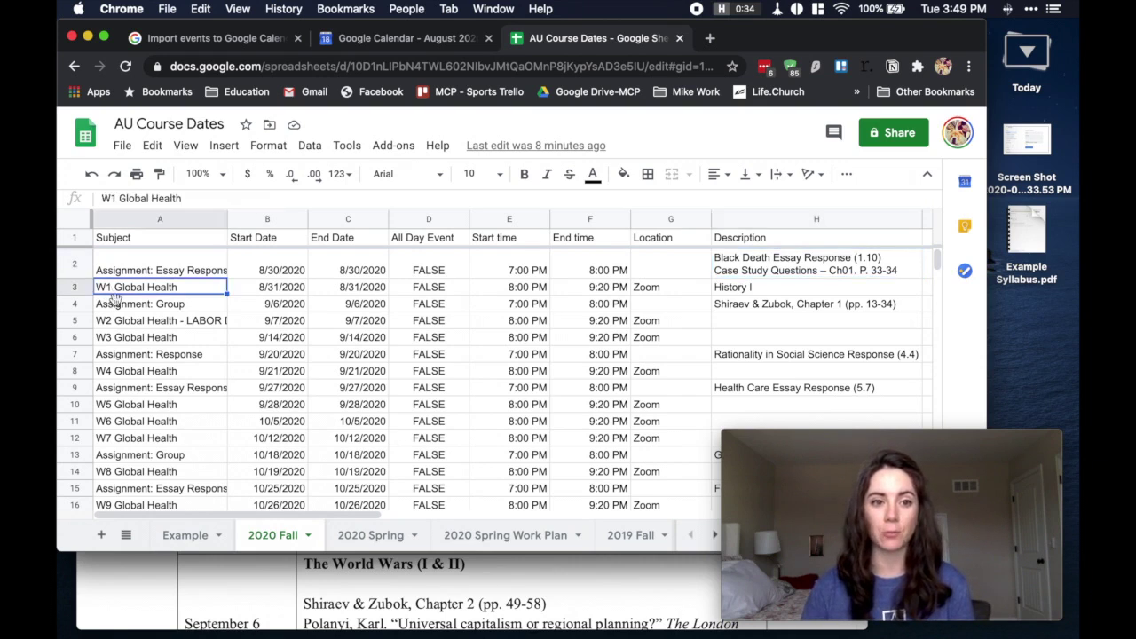
{"action": "left_click", "coordinate": [121, 325]}
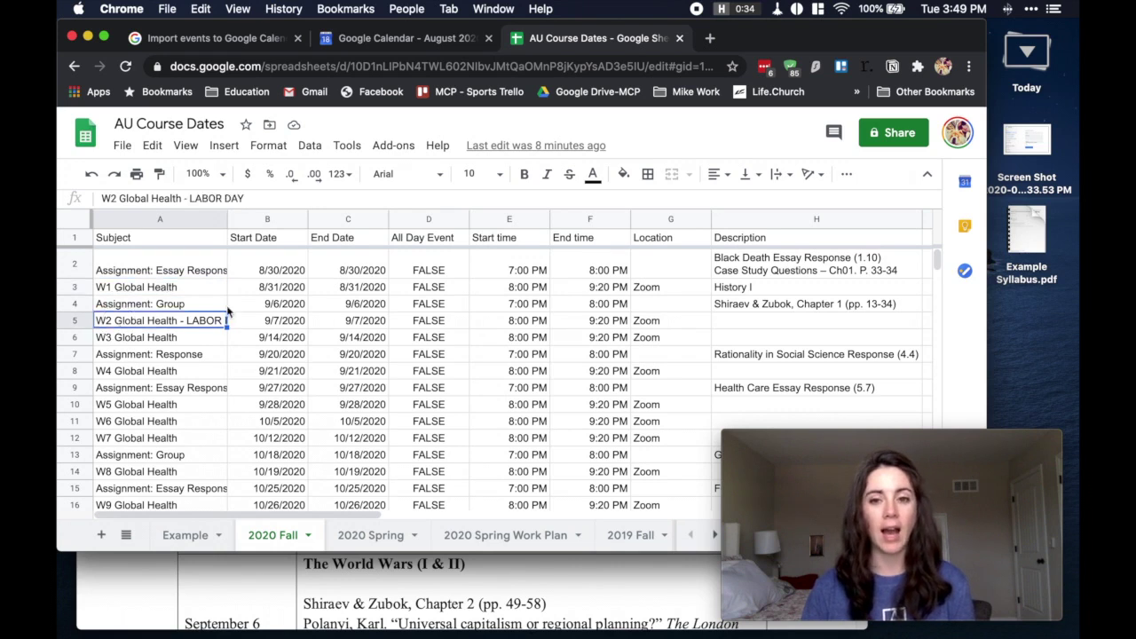
{"action": "left_click", "coordinate": [775, 275]}
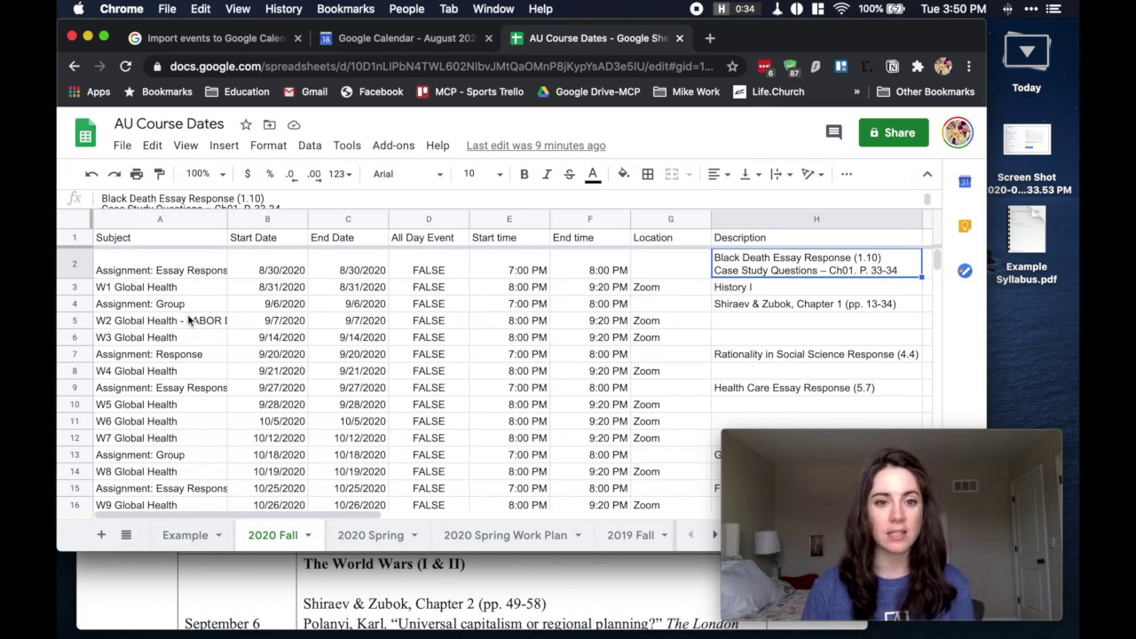
{"action": "left_click", "coordinate": [188, 270]}
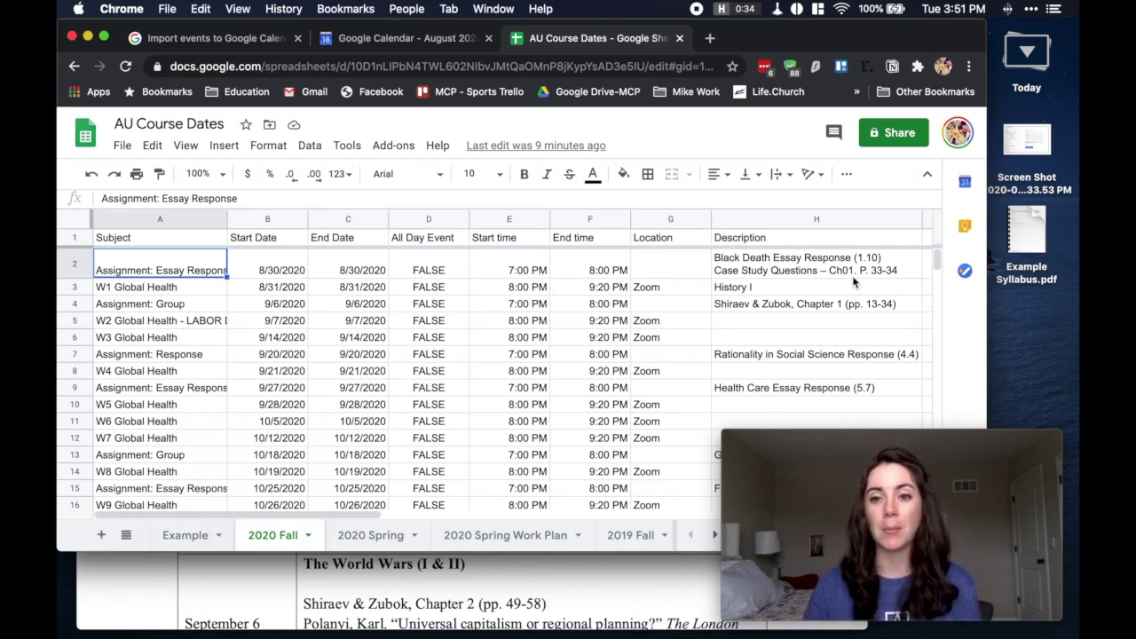
Cut the Case Study Questions line so H2 reads only Black Death Essay Response (1.10).
{"action": "left_click", "coordinate": [824, 264]}
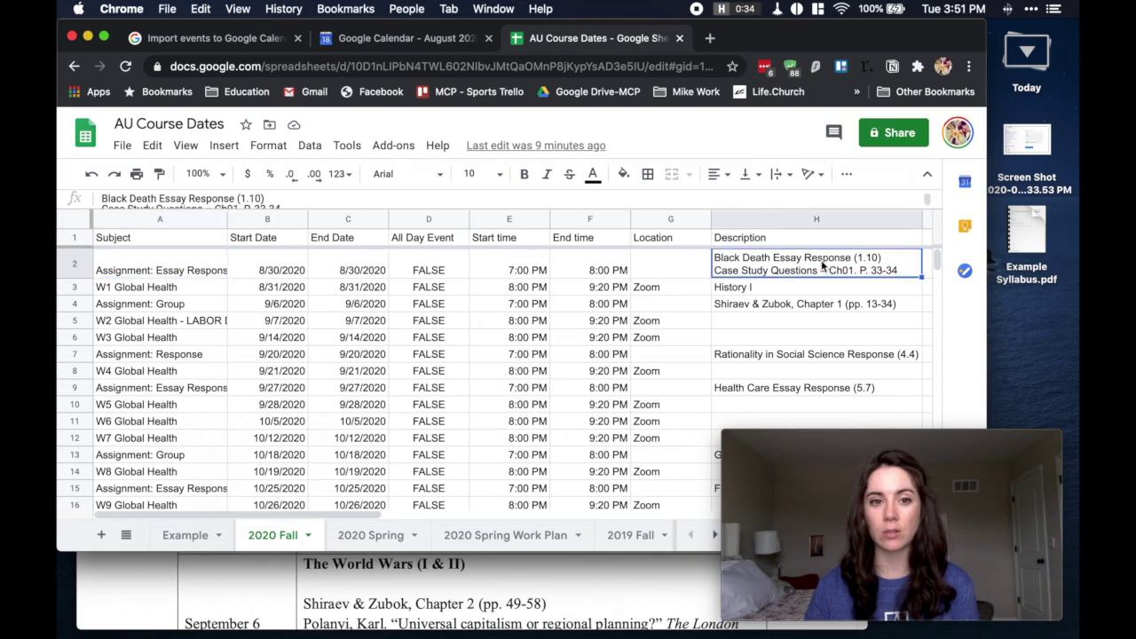
{"action": "triple_click", "coordinate": [309, 199]}
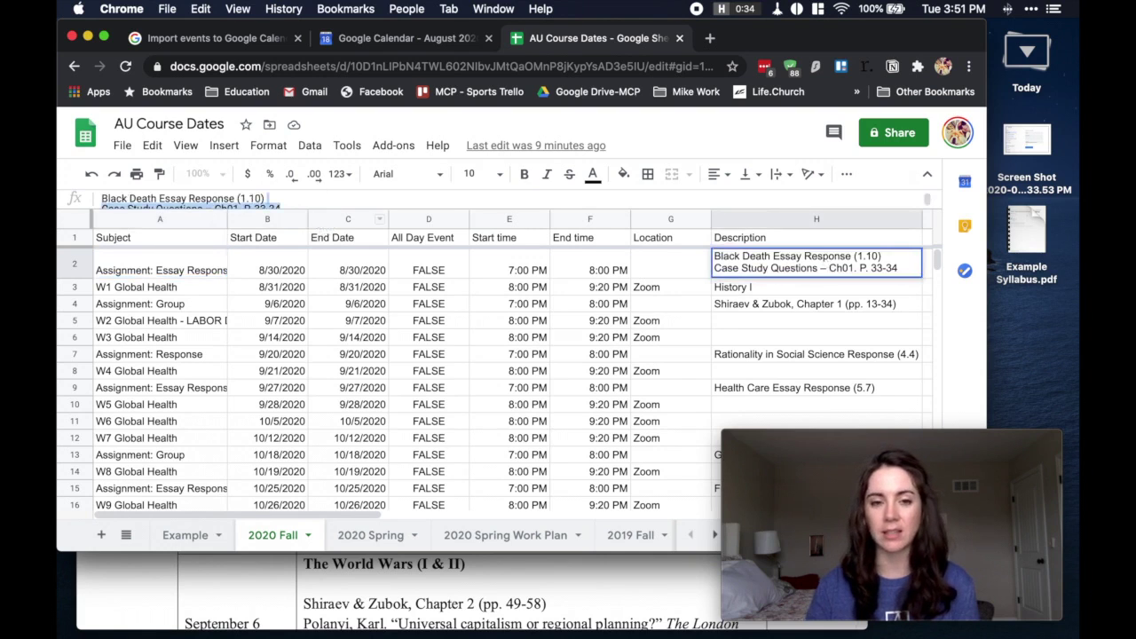
{"action": "key", "text": "super+x"}
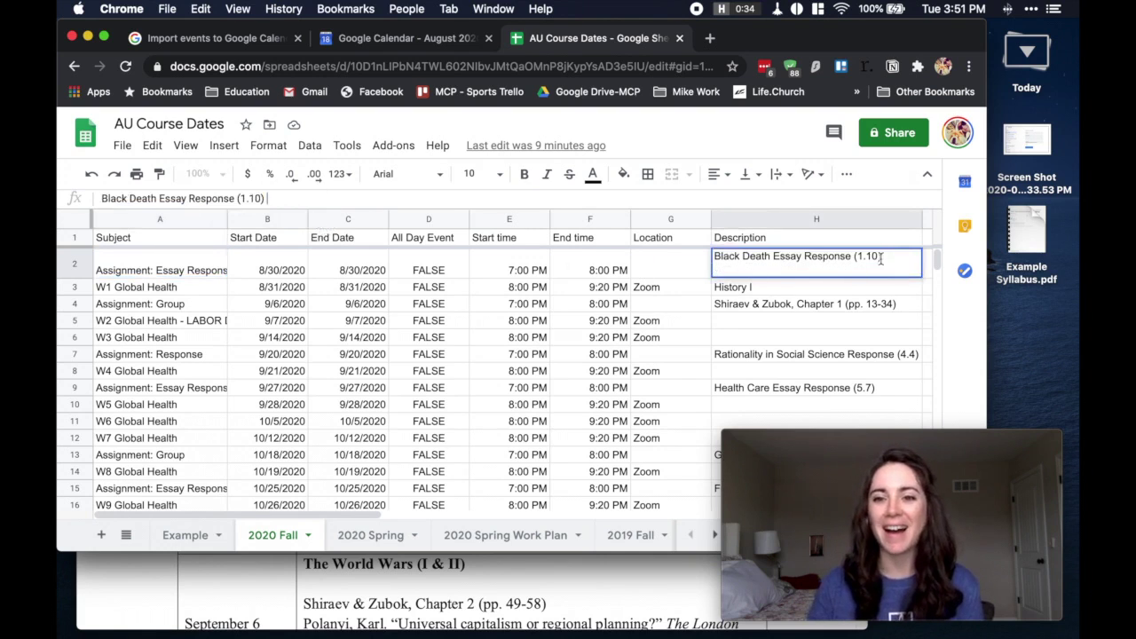
{"action": "left_click", "coordinate": [852, 285]}
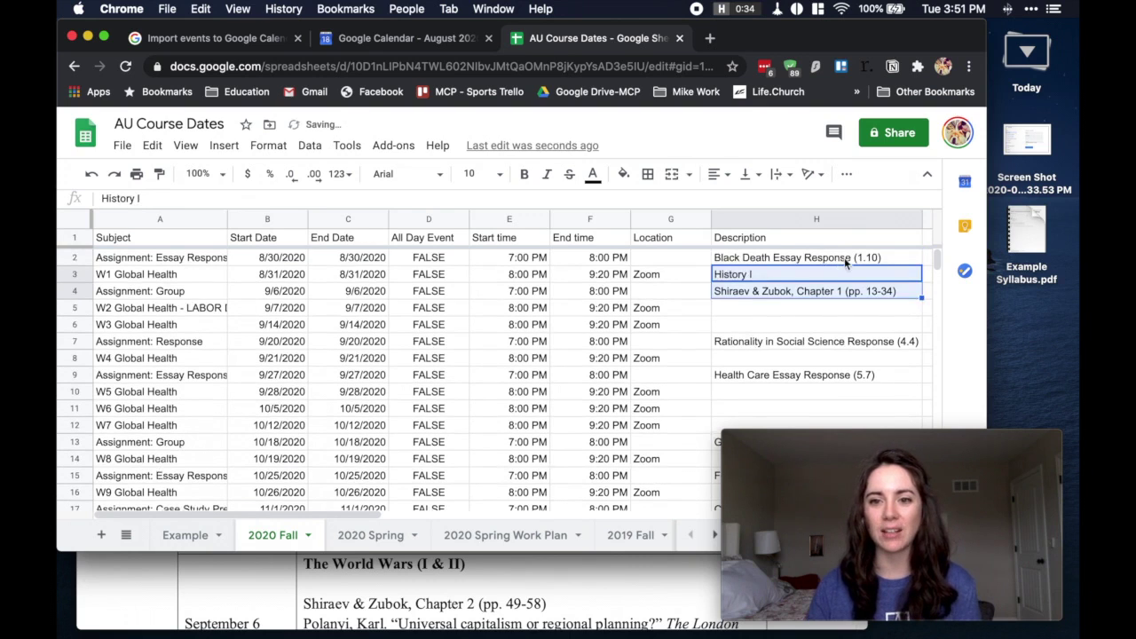
Check H2, select H4's description, and bring the syllabus PDF forward in Preview.
{"action": "left_click", "coordinate": [844, 257]}
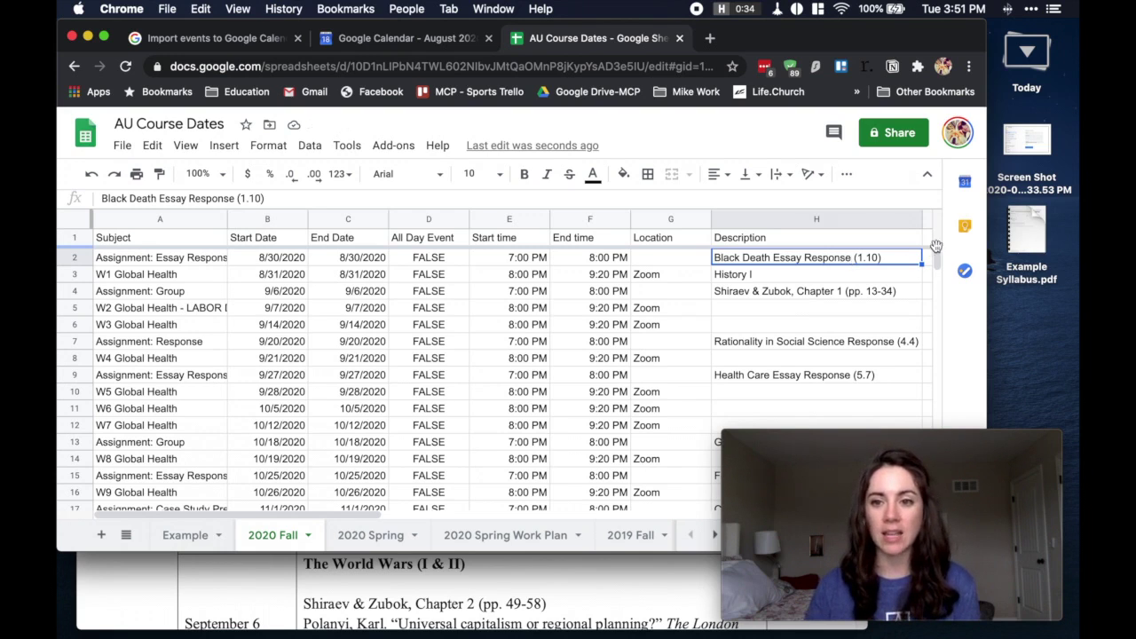
{"action": "left_click", "coordinate": [855, 297]}
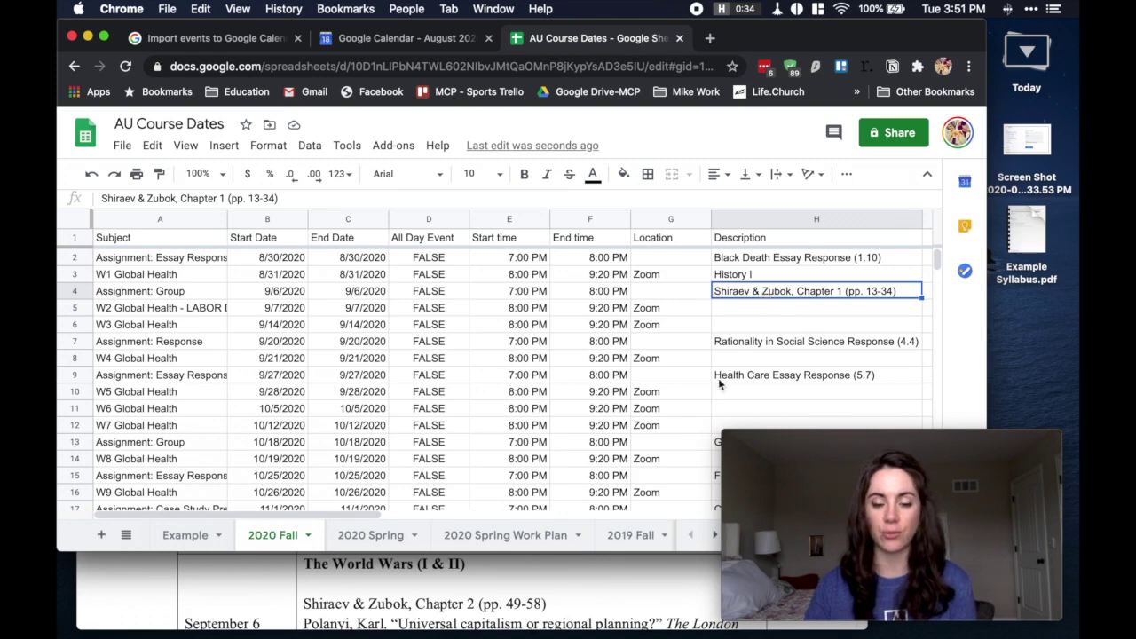
{"action": "left_click", "coordinate": [623, 620]}
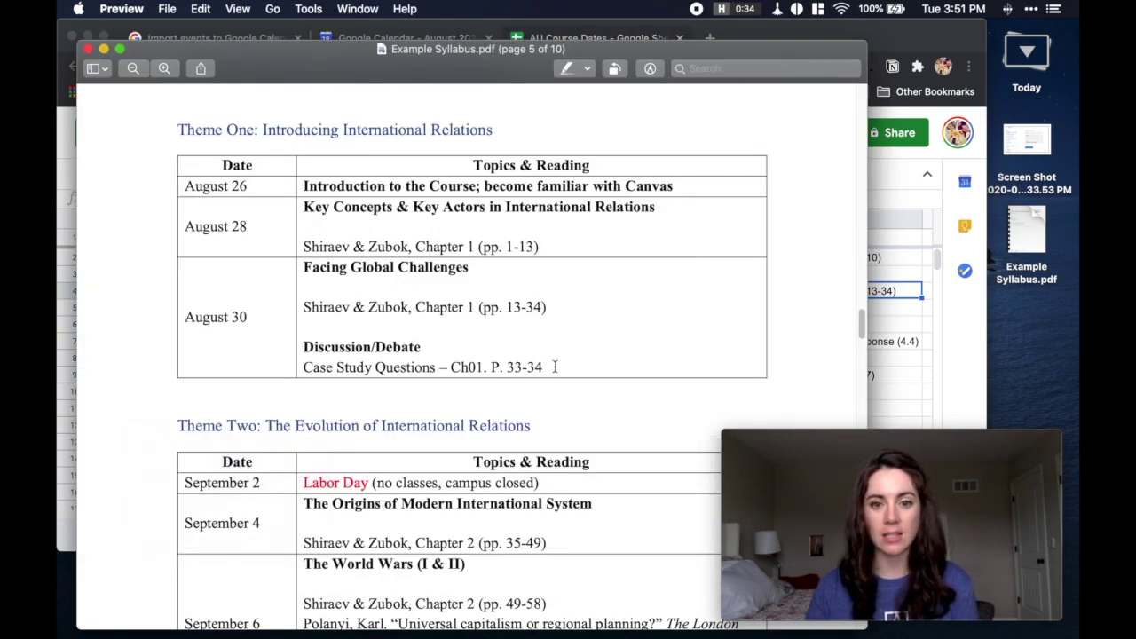
Copy the syllabus line 'Case Study Questions – Ch01. P. 33-34' and return to the sheet.
{"action": "left_click_drag", "start_coordinate": [554, 367], "coordinate": [303, 371]}
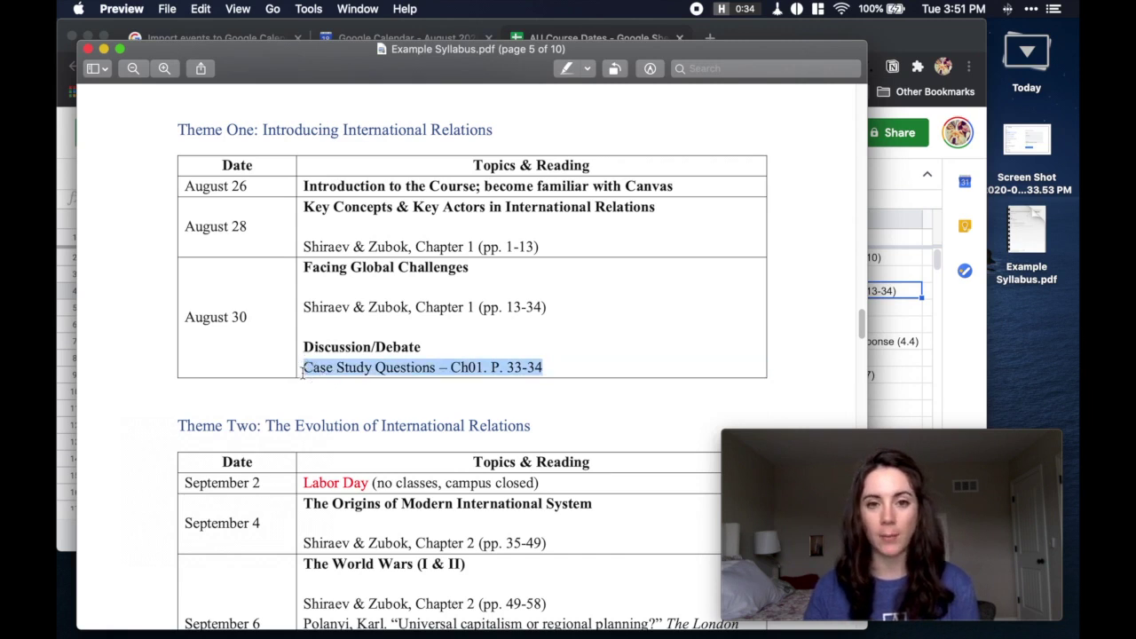
{"action": "key", "text": "super+c"}
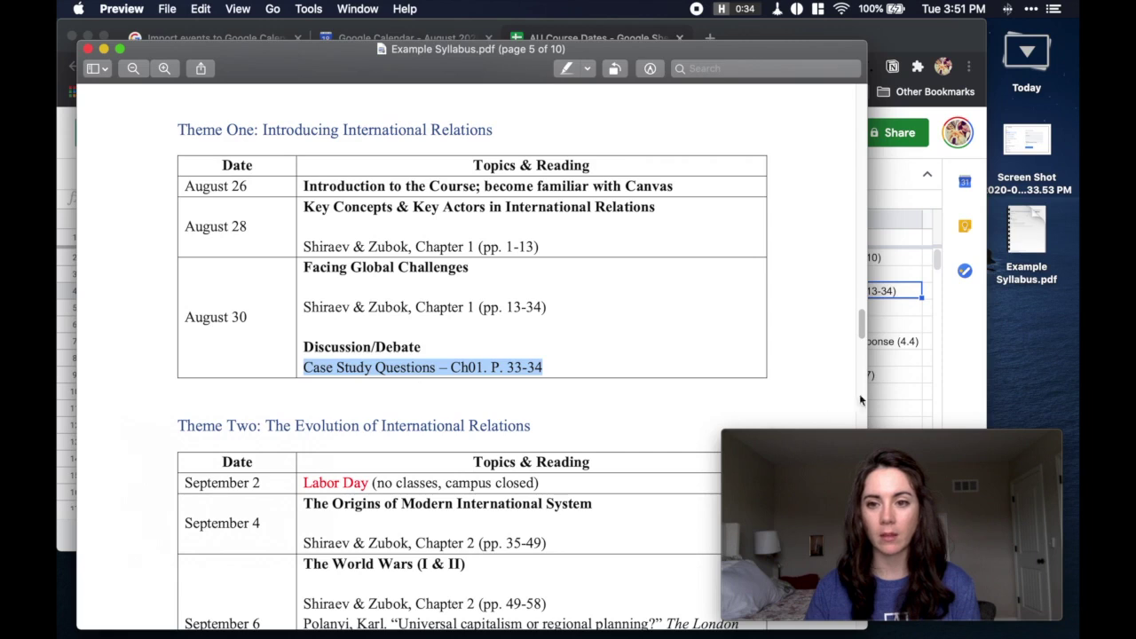
{"action": "left_click", "coordinate": [912, 294]}
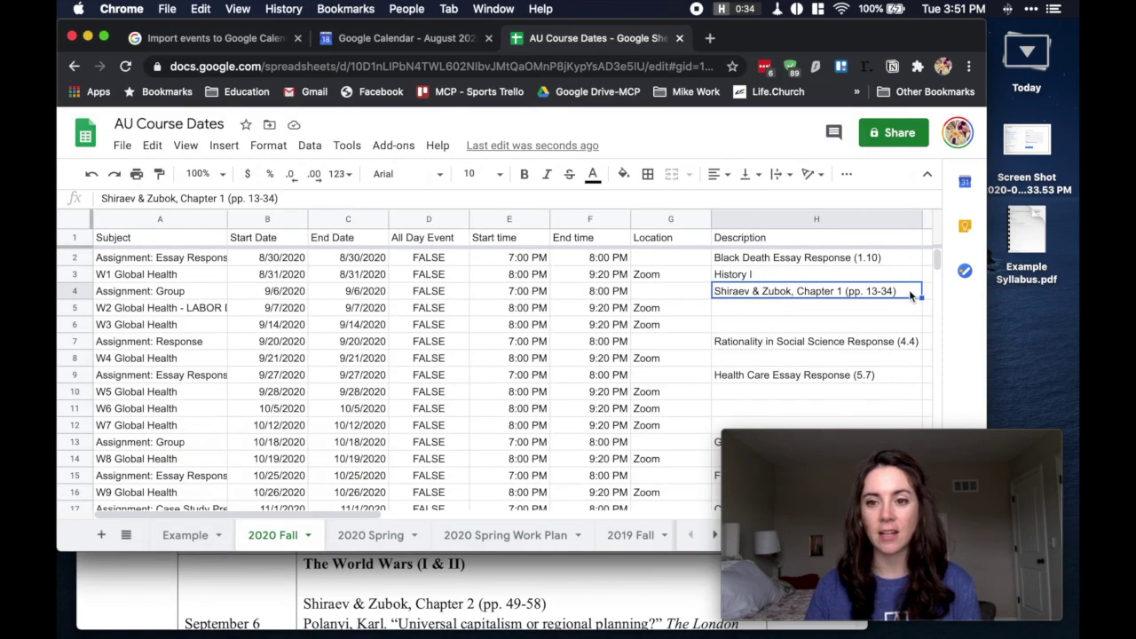
Paste the case study line into H4, then remove it, leaving only the Chapter 1 reading.
{"action": "left_click", "coordinate": [355, 197]}
{"action": "key", "text": "super+v"}
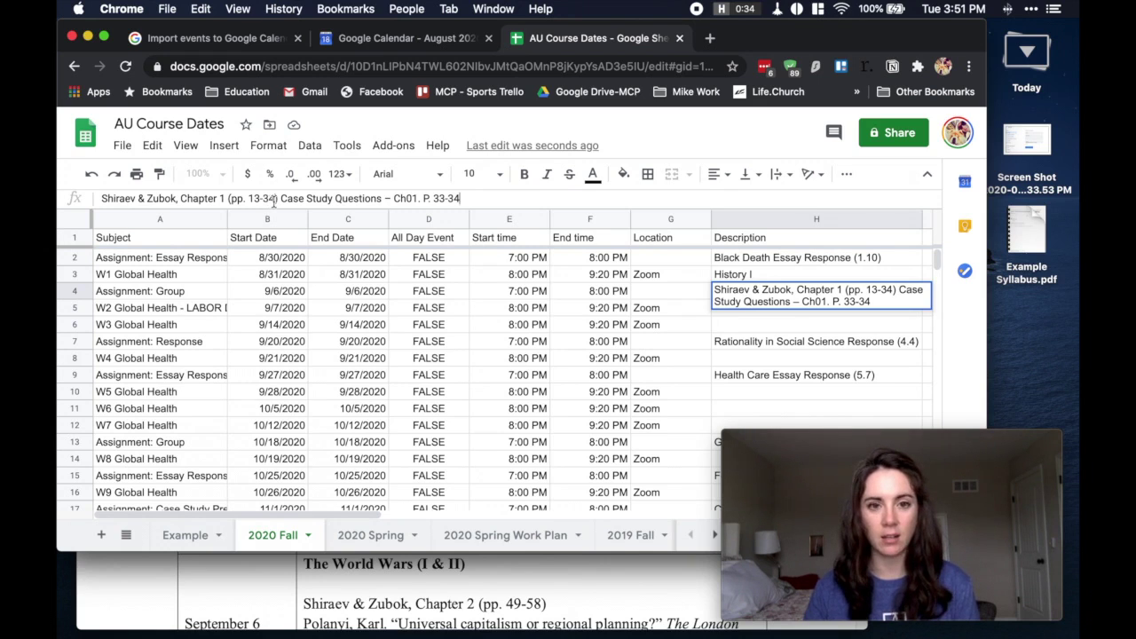
{"action": "left_click_drag", "start_coordinate": [280, 199], "coordinate": [497, 200]}
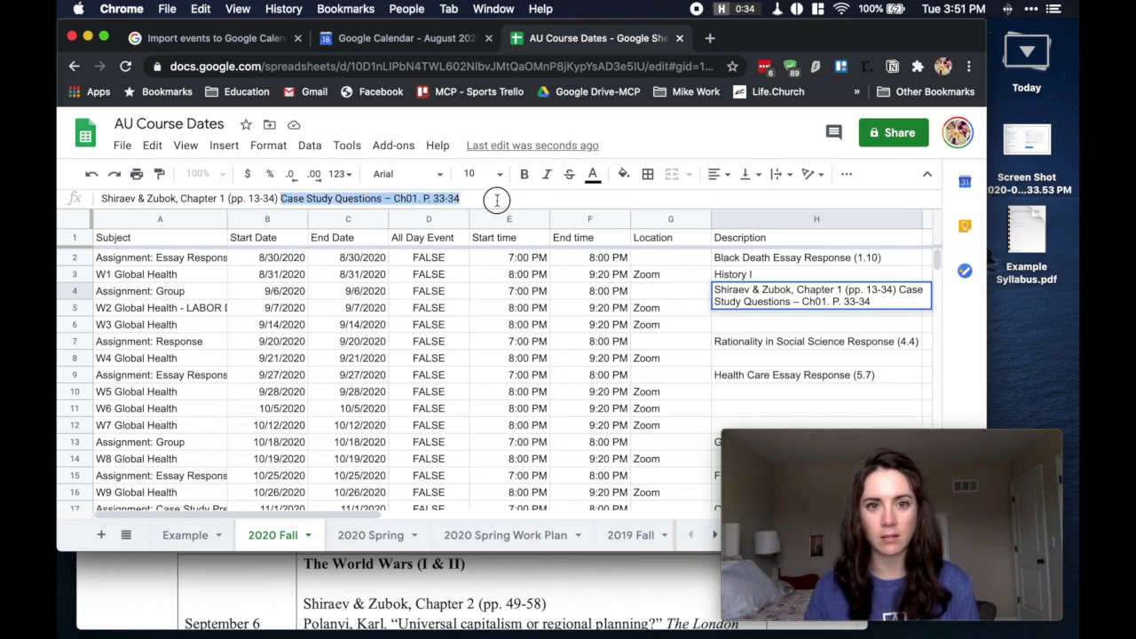
{"action": "key", "text": "BackSpace"}
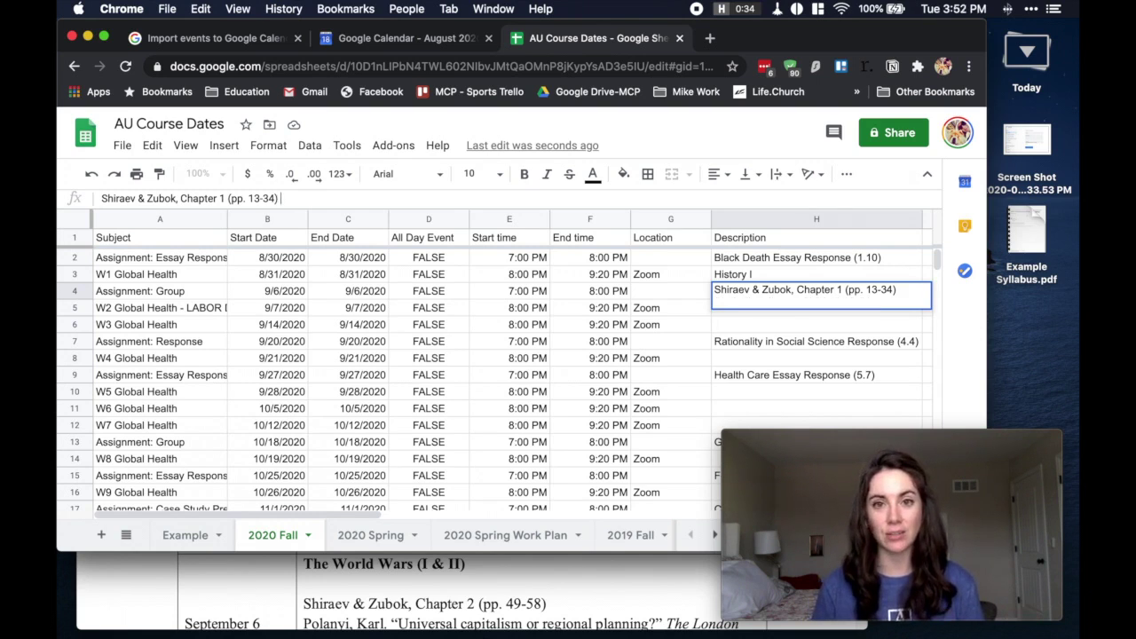
{"action": "key", "text": "Return"}
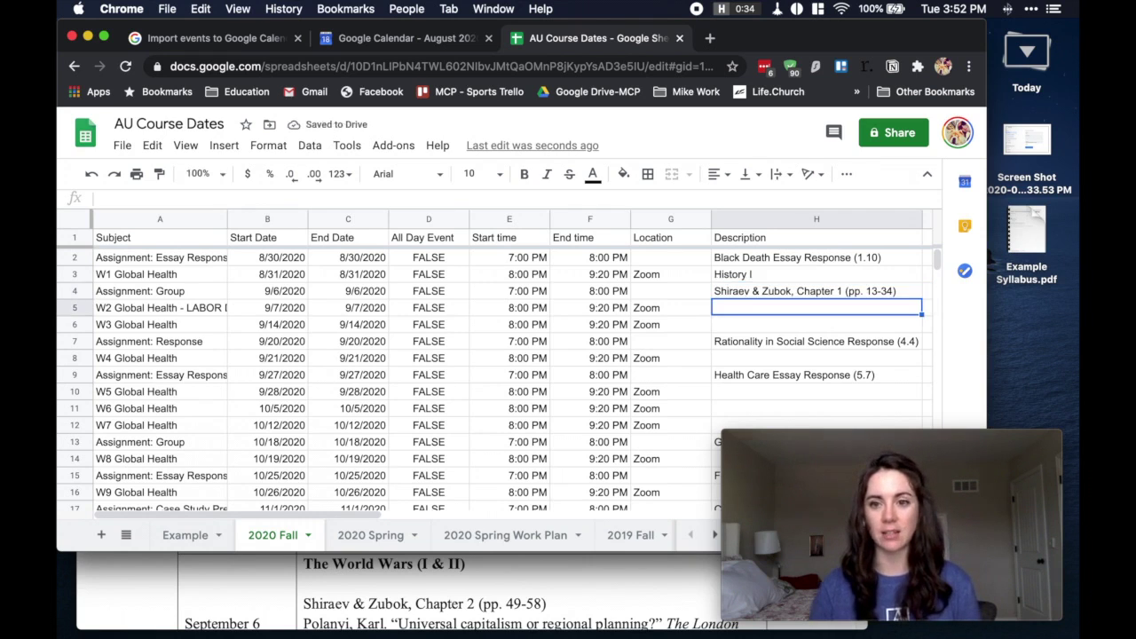
Add 'Case Study Questions – Ch01. P. 33-34' to H4 on its own line after a blank line.
{"action": "left_click", "coordinate": [818, 290]}
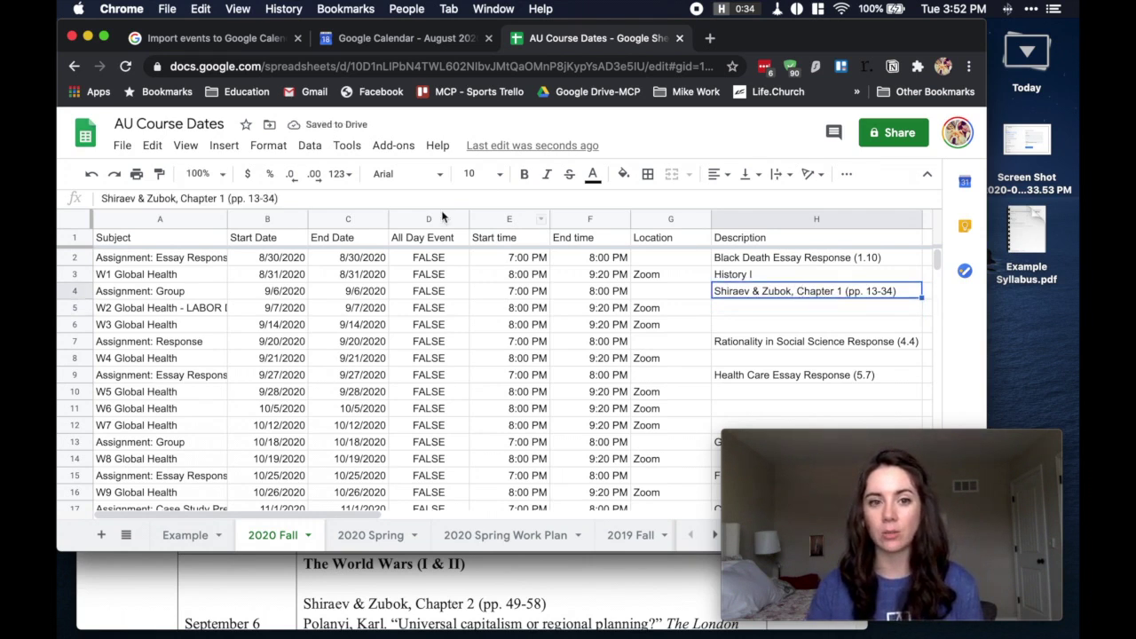
{"action": "left_click", "coordinate": [301, 201]}
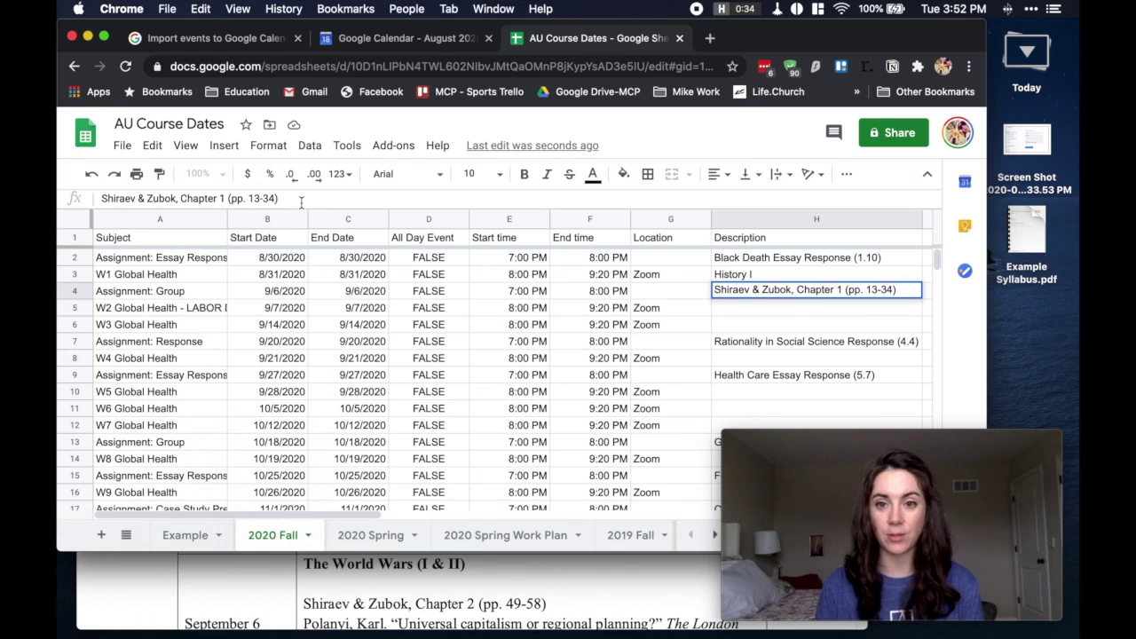
{"action": "key", "text": "alt+Return"}
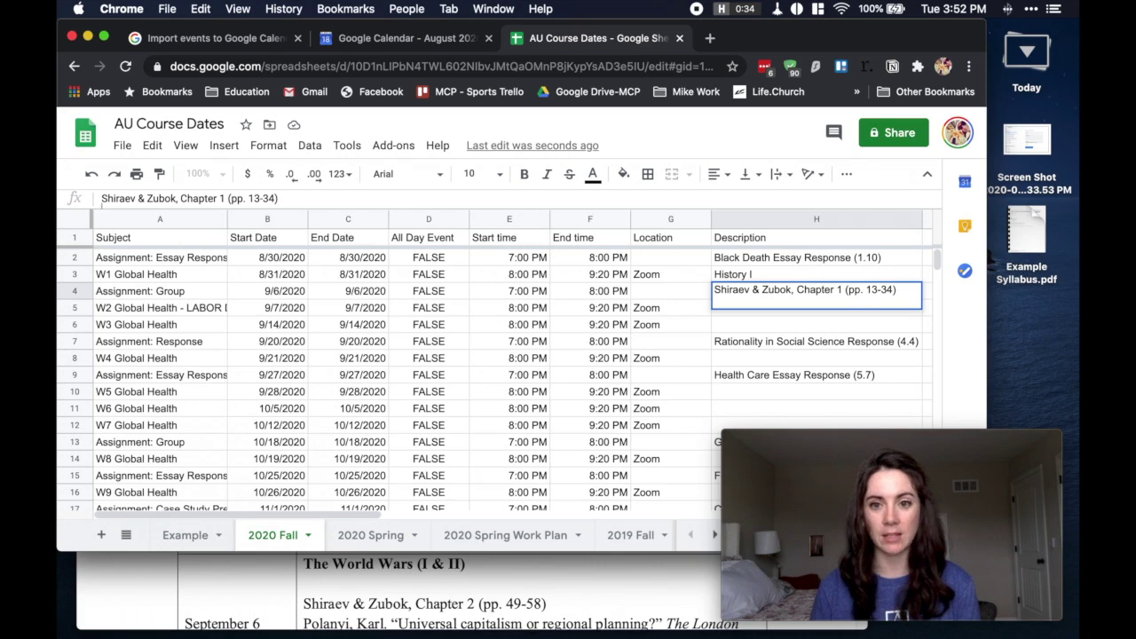
{"action": "key", "text": "super+v"}
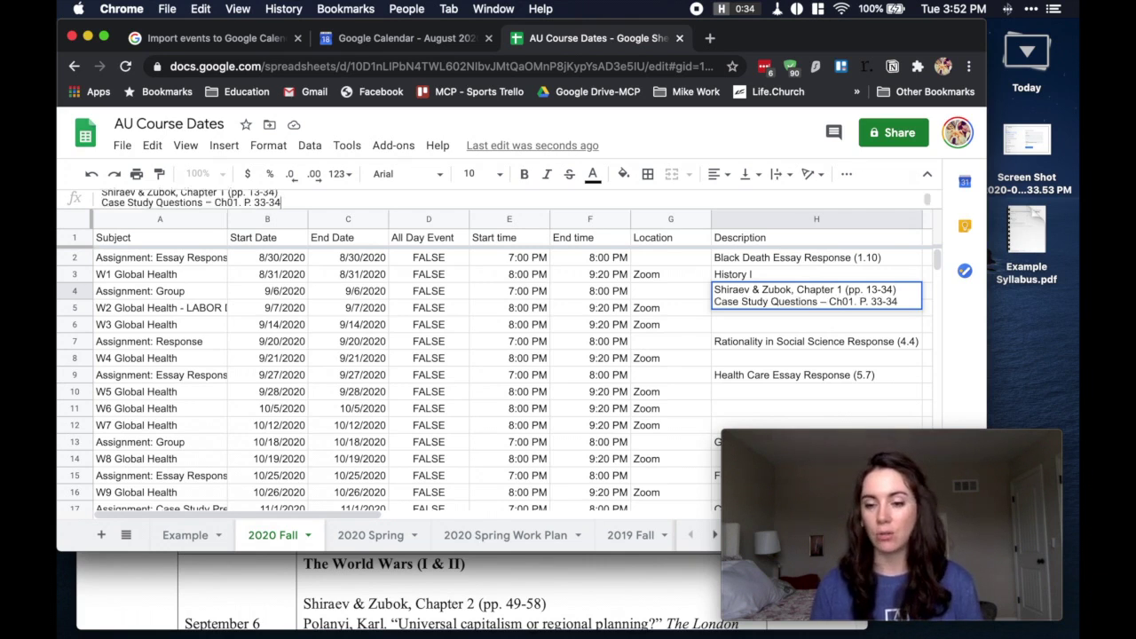
{"action": "key", "text": "Up"}
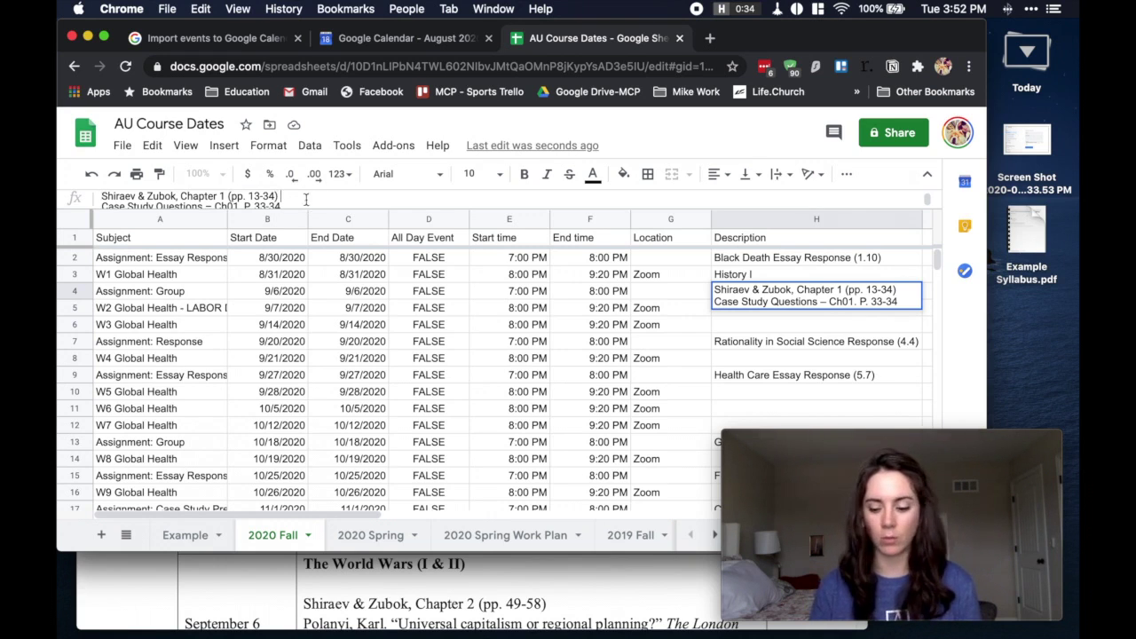
{"action": "key", "text": "alt+Return"}
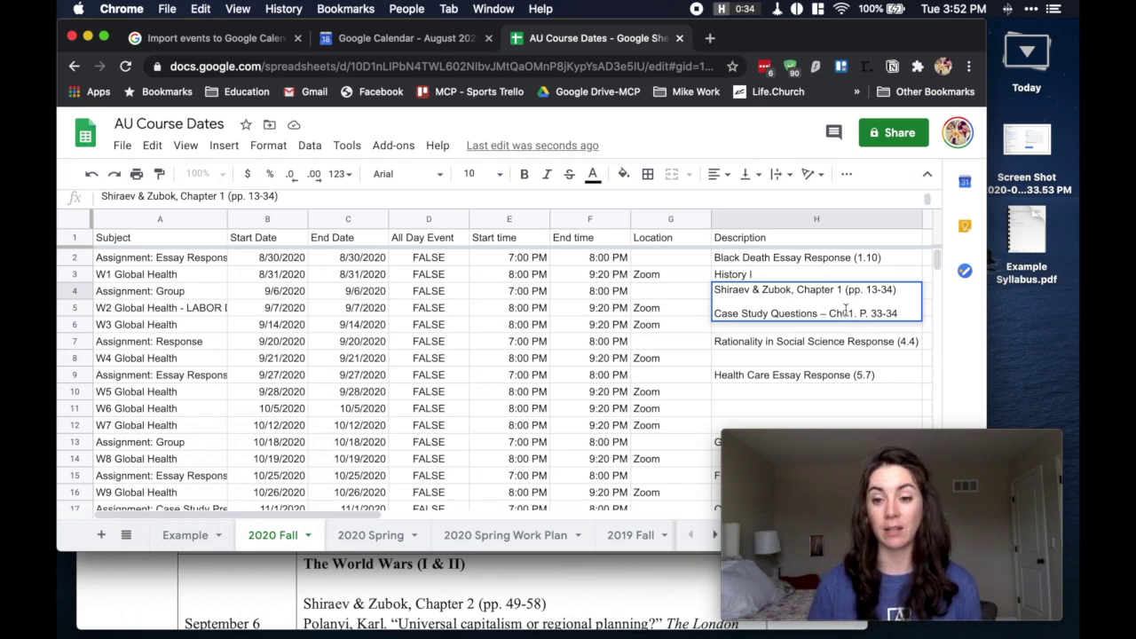
{"action": "left_click", "coordinate": [691, 313]}
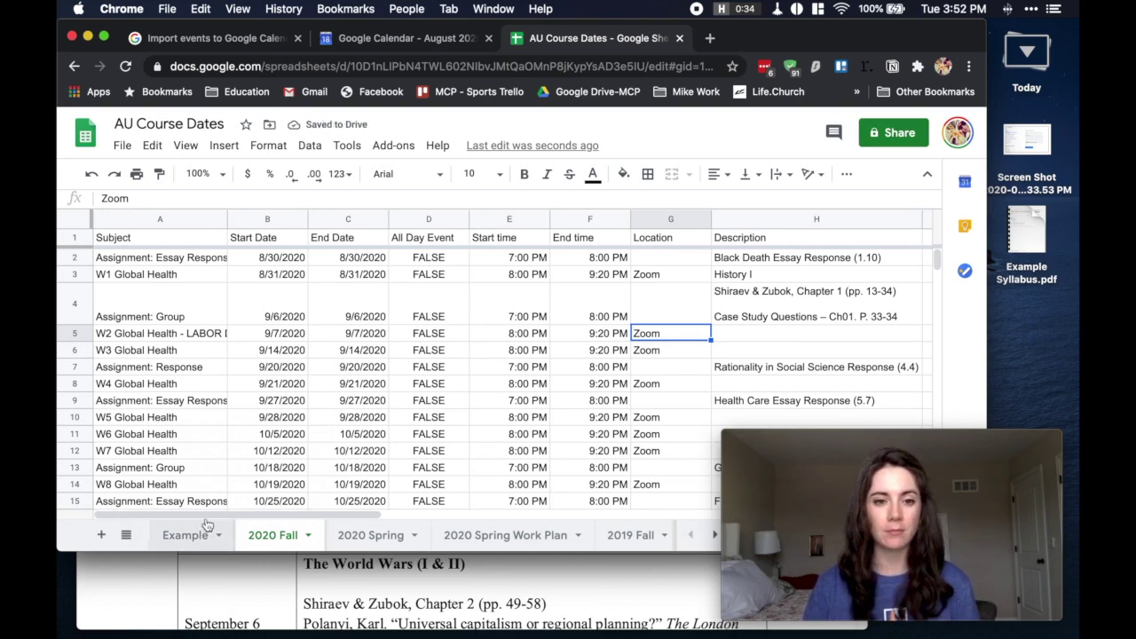
Download the 2020 Fall sheet to the Desktop as AU Course Dates - 2020 Fall.csv.
{"action": "left_click", "coordinate": [122, 147]}
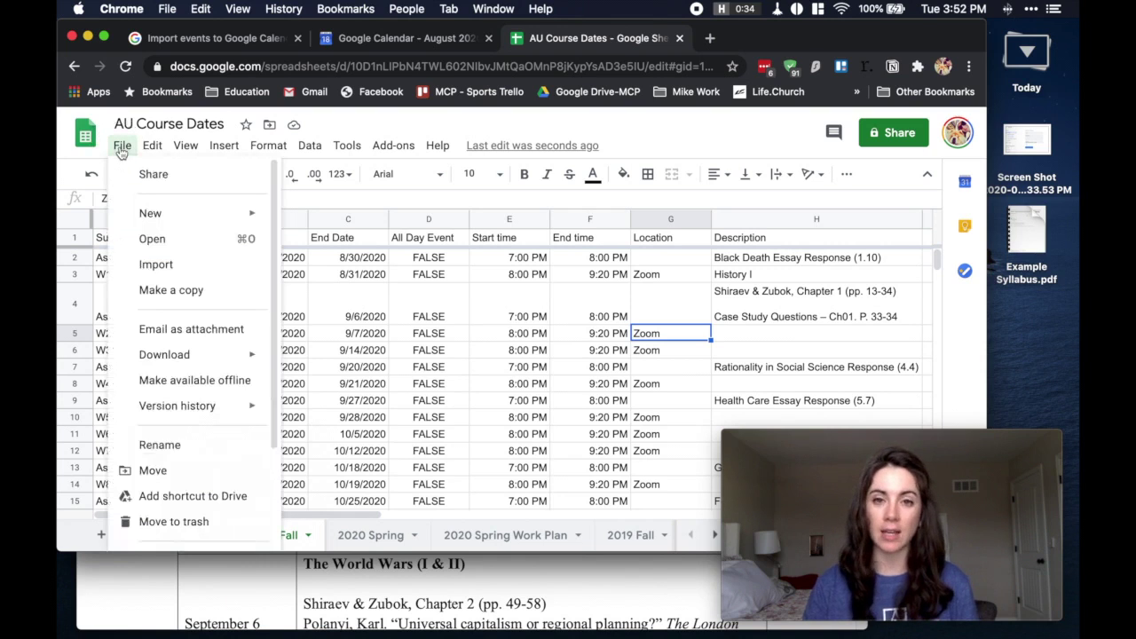
{"action": "mouse_move", "coordinate": [233, 356]}
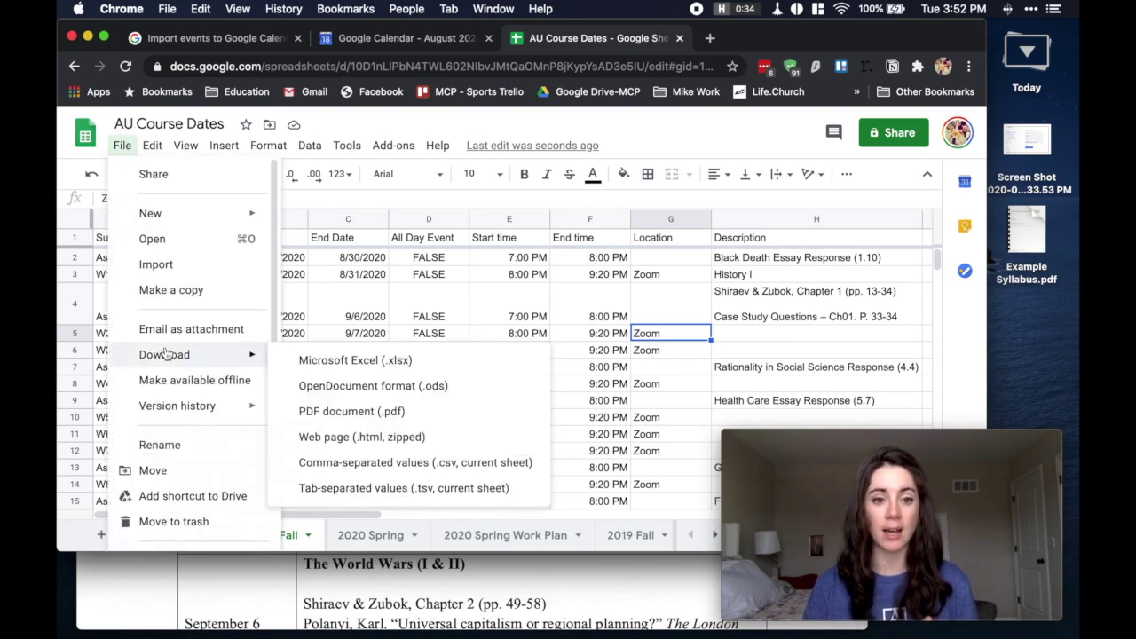
{"action": "left_click", "coordinate": [343, 471]}
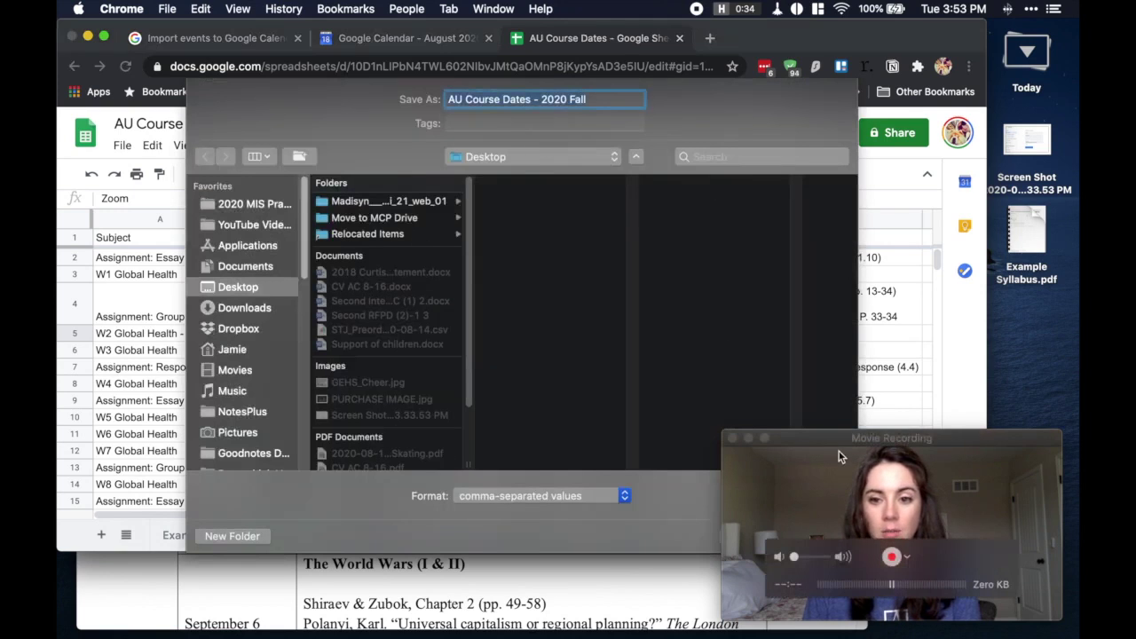
{"action": "left_click_drag", "start_coordinate": [848, 447], "coordinate": [845, 254]}
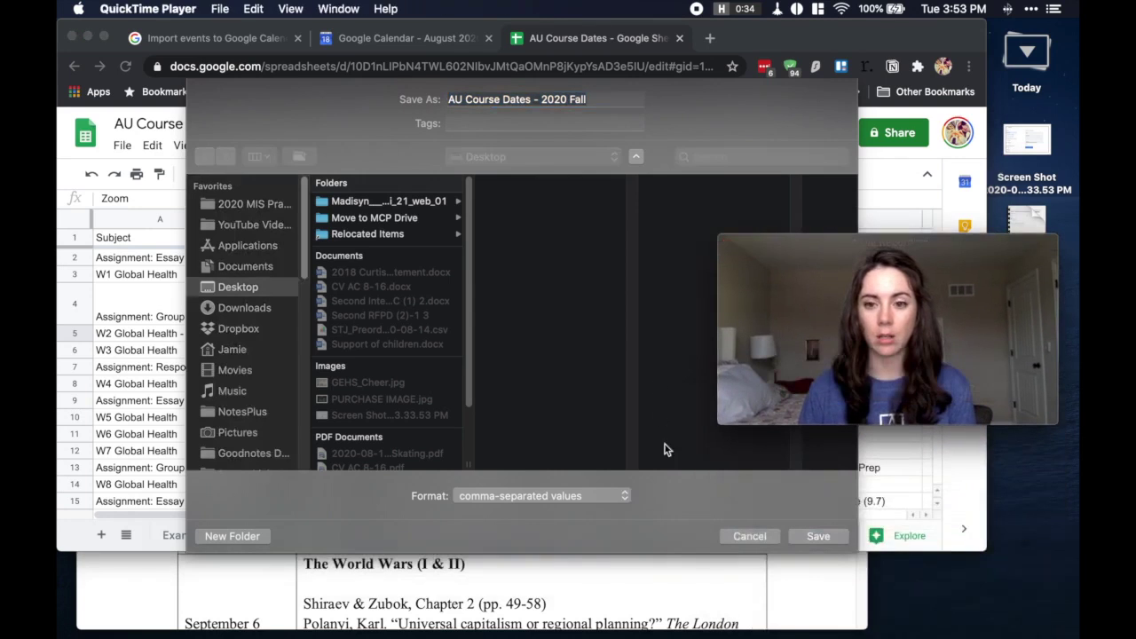
{"action": "left_click", "coordinate": [799, 539]}
{"action": "left_click", "coordinate": [800, 538]}
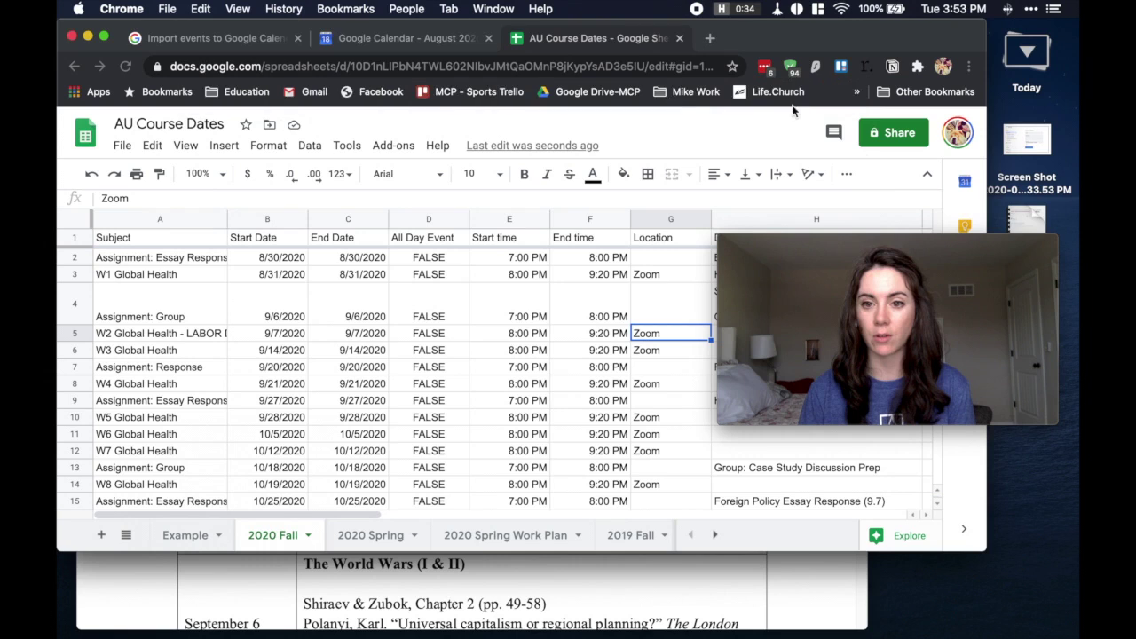
{"action": "left_click", "coordinate": [878, 244]}
{"action": "left_click_drag", "start_coordinate": [879, 244], "coordinate": [883, 446]}
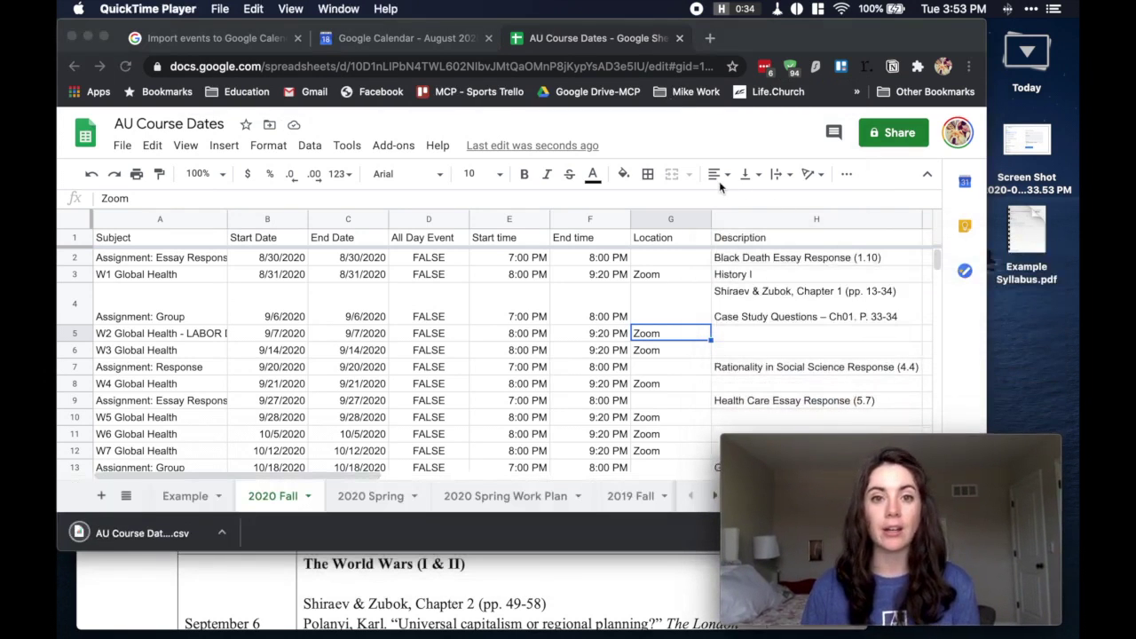
{"action": "left_click", "coordinate": [410, 39]}
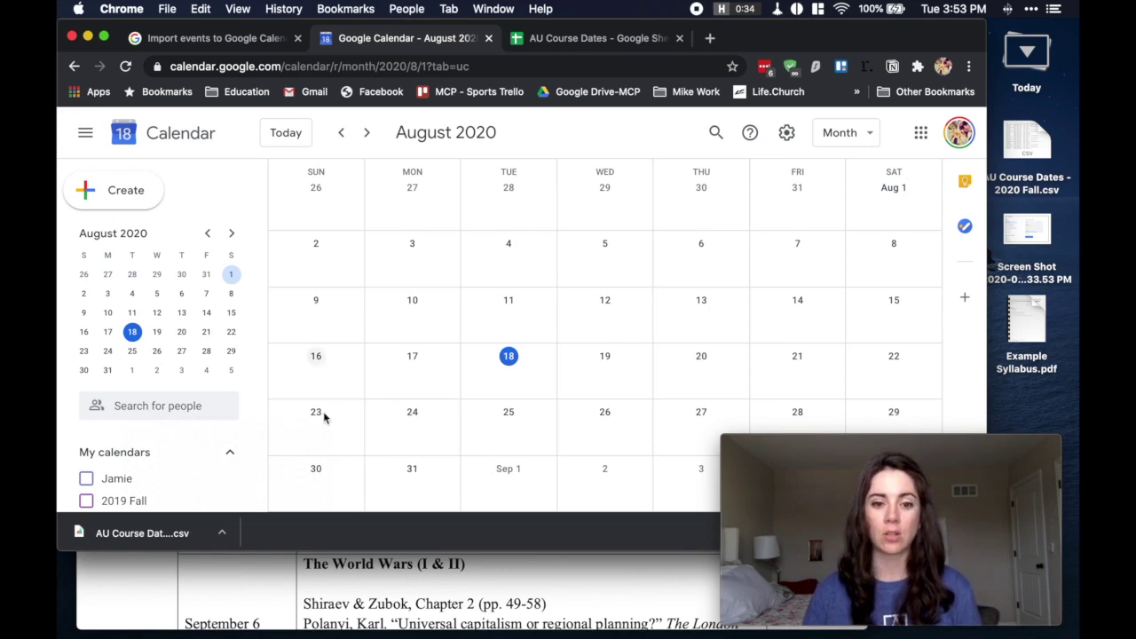
Check the My calendars list, then open the saved screenshot of the new-calendar settings.
{"action": "scroll", "coordinate": [195, 444], "scroll_direction": "down", "scroll_amount": 5}
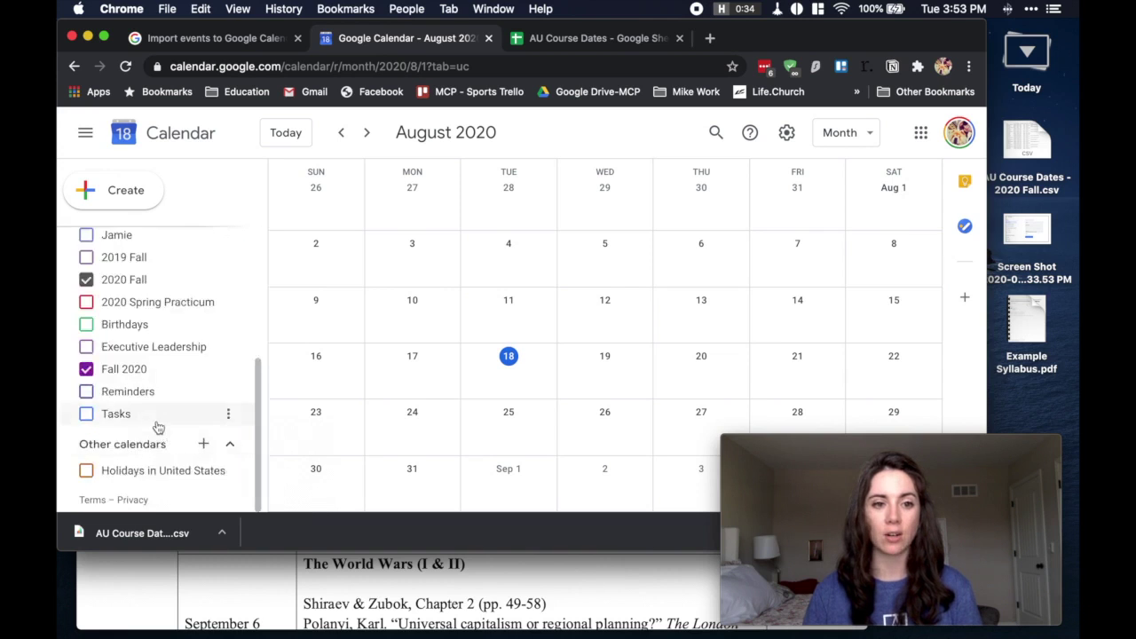
{"action": "scroll", "coordinate": [152, 417], "scroll_direction": "up", "scroll_amount": 1}
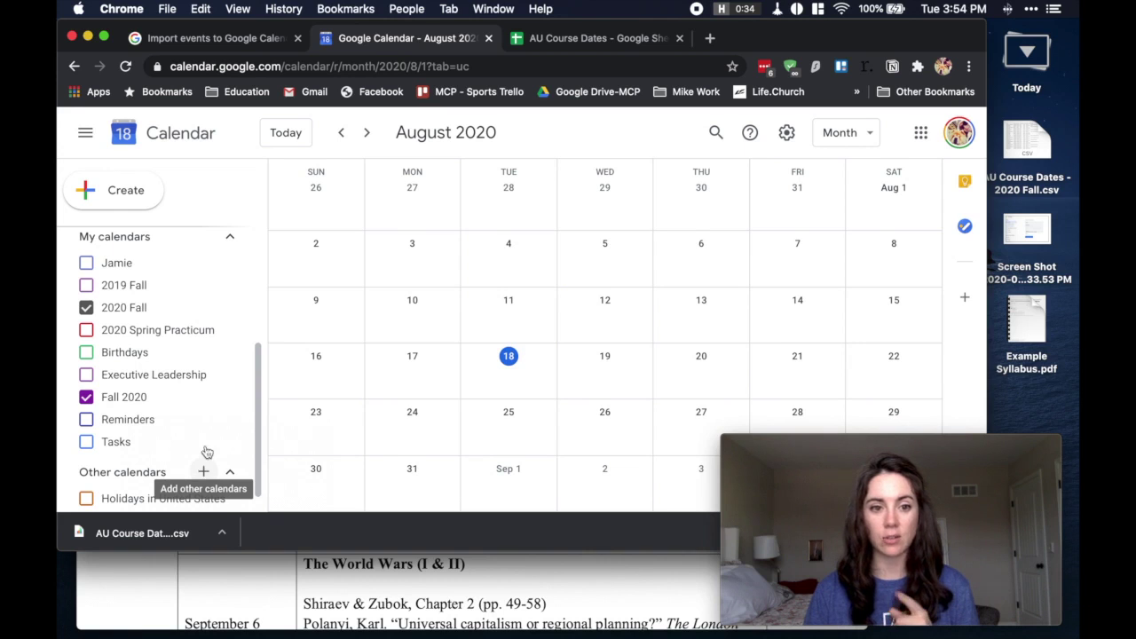
{"action": "double_click", "coordinate": [1034, 229]}
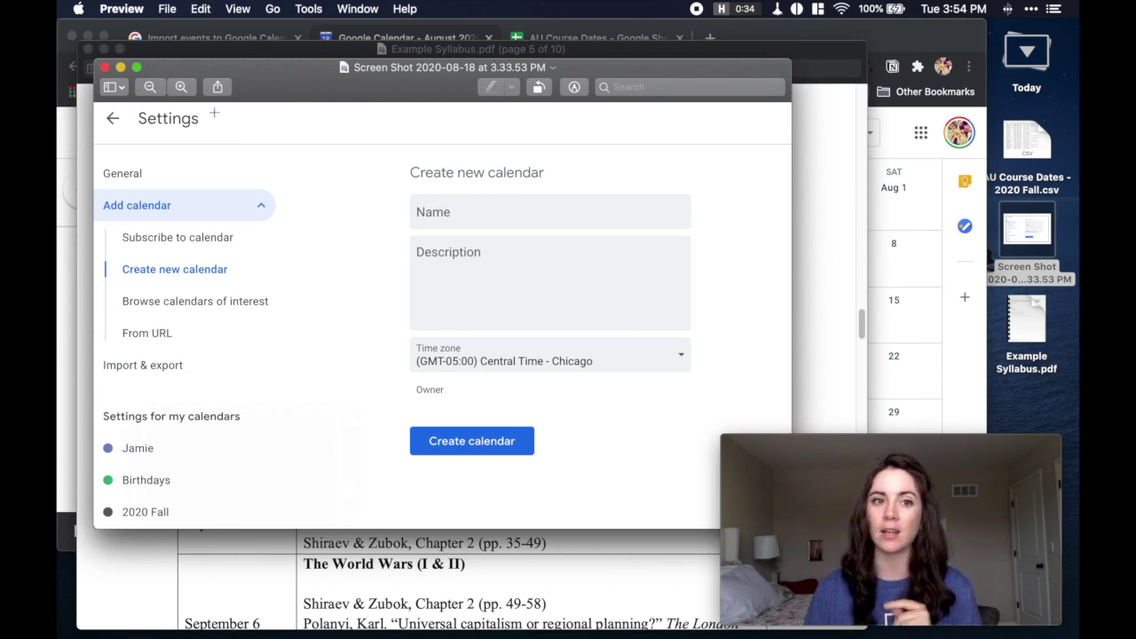
Close the screenshot in Preview and return to Google Calendar's August 2020 month view.
{"action": "left_click", "coordinate": [106, 70]}
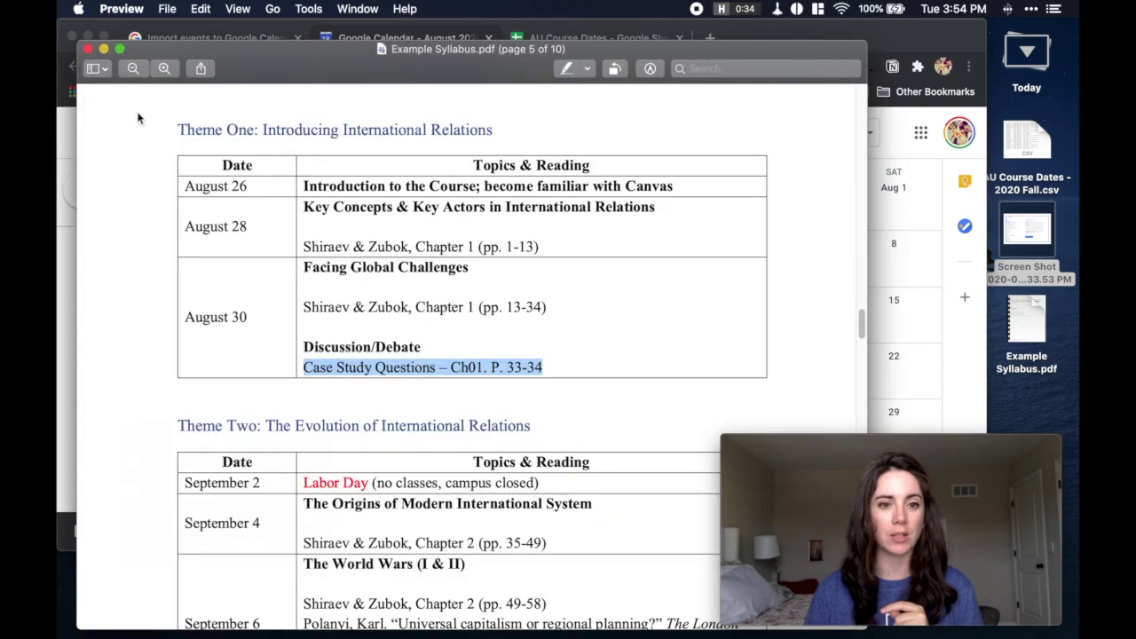
{"action": "left_click", "coordinate": [802, 28]}
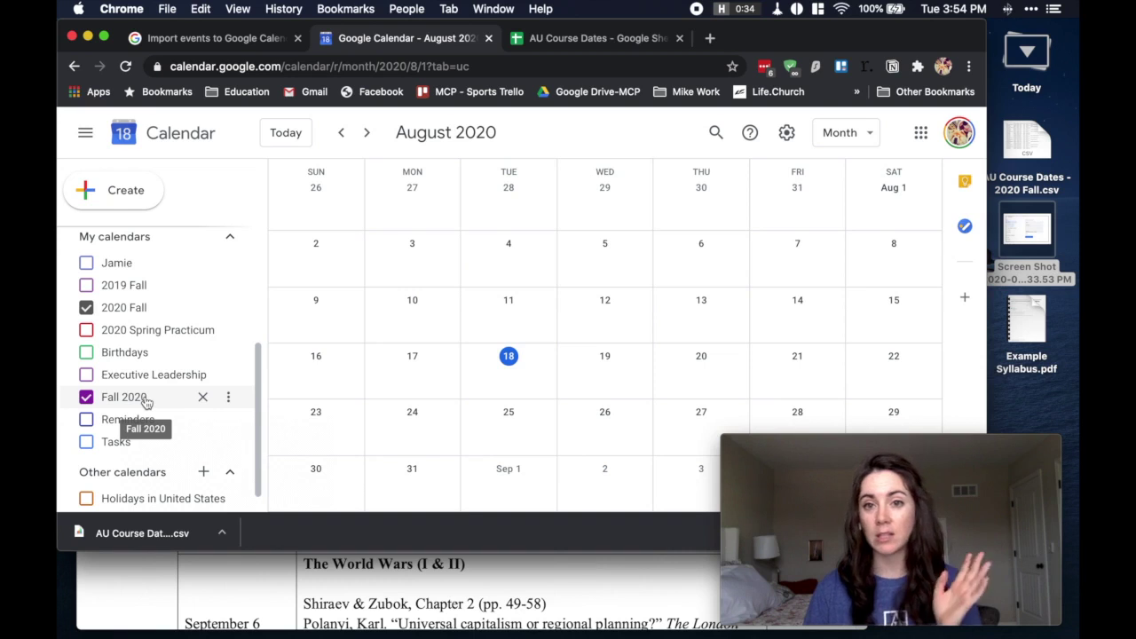
In Calendar Settings > Import & export, select the file AU Course Dates - 2020 Fall.csv.
{"action": "left_click", "coordinate": [787, 135]}
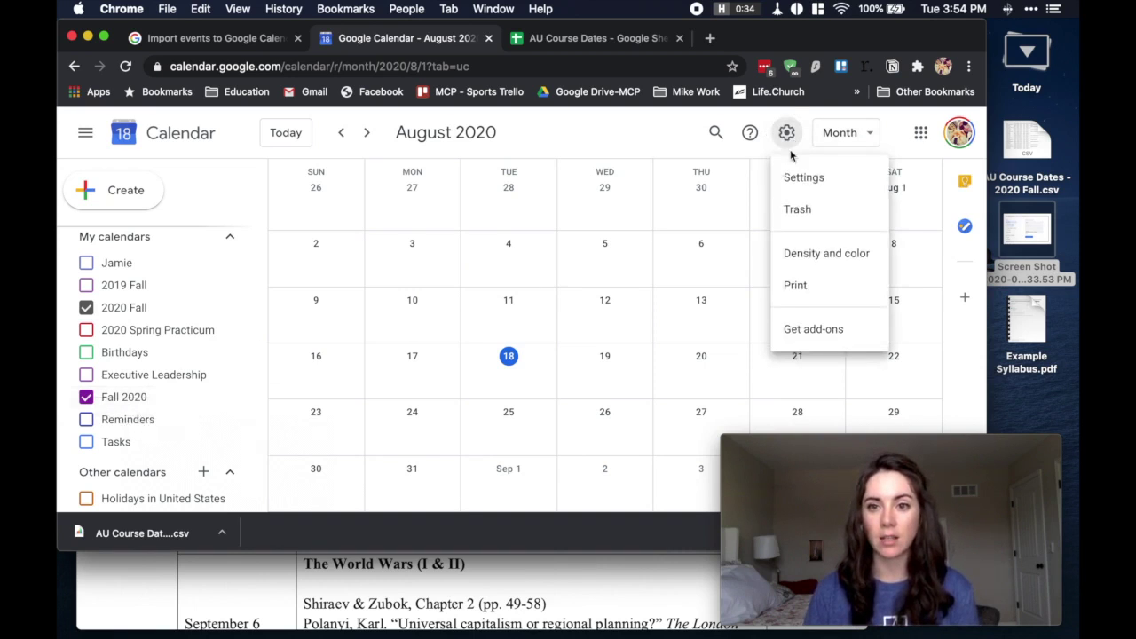
{"action": "left_click", "coordinate": [795, 178]}
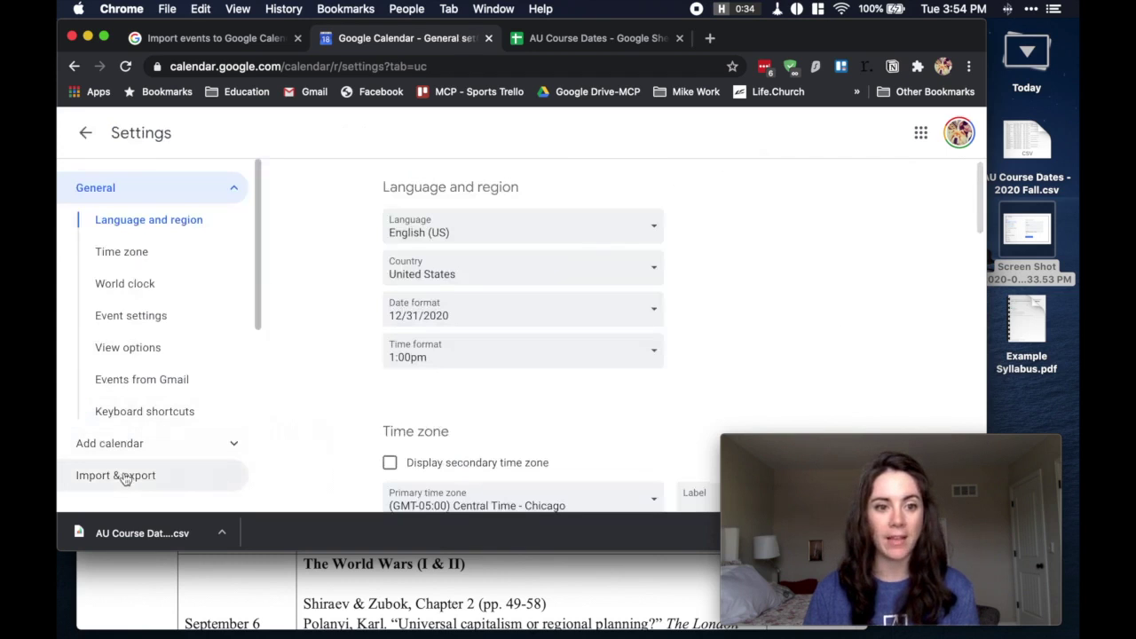
{"action": "left_click", "coordinate": [125, 479]}
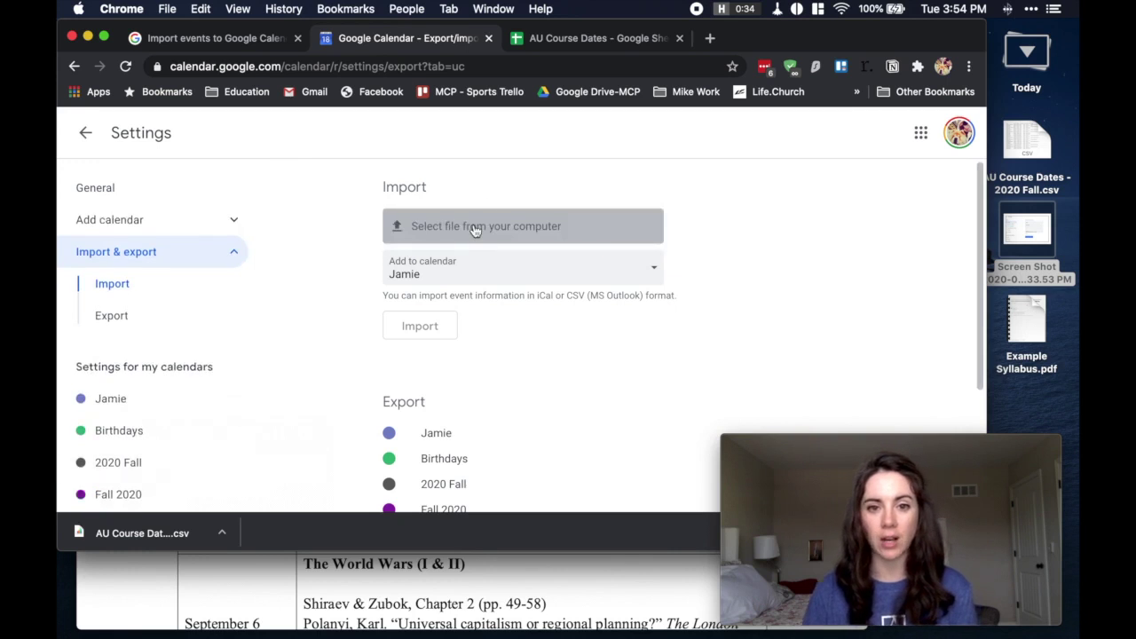
{"action": "left_click", "coordinate": [473, 238]}
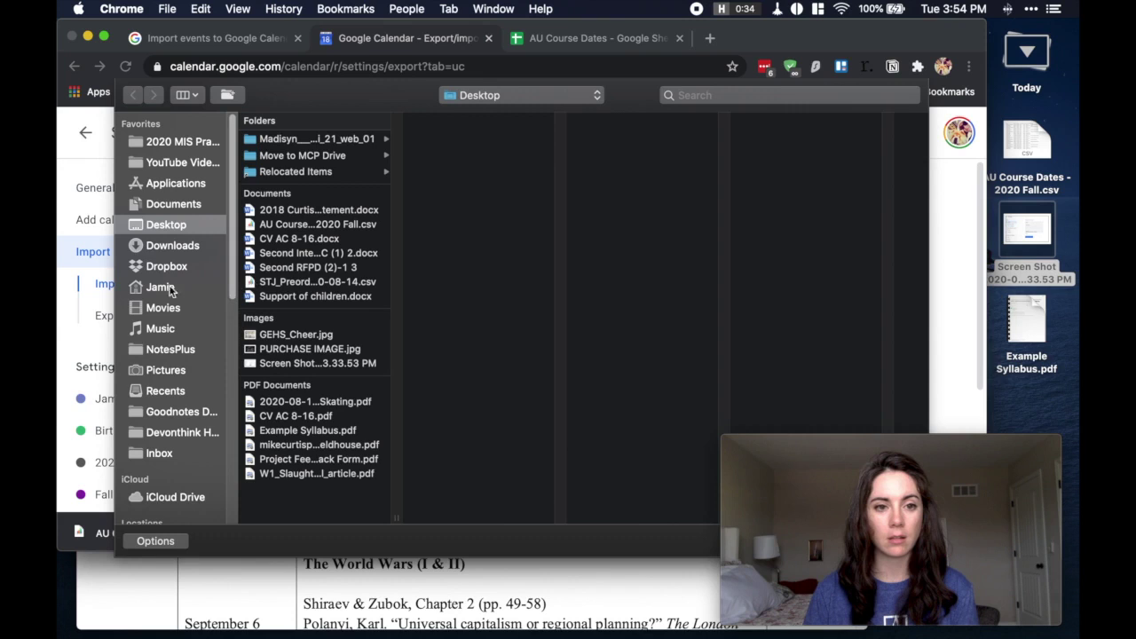
{"action": "left_click", "coordinate": [282, 226]}
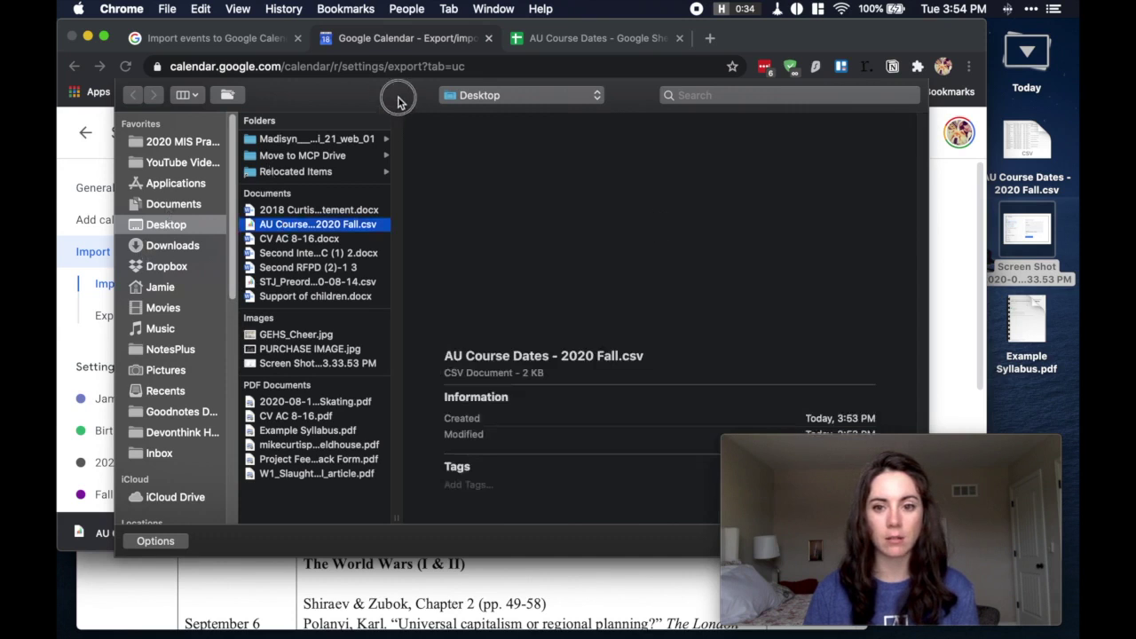
{"action": "left_click_drag", "start_coordinate": [842, 447], "coordinate": [844, 220]}
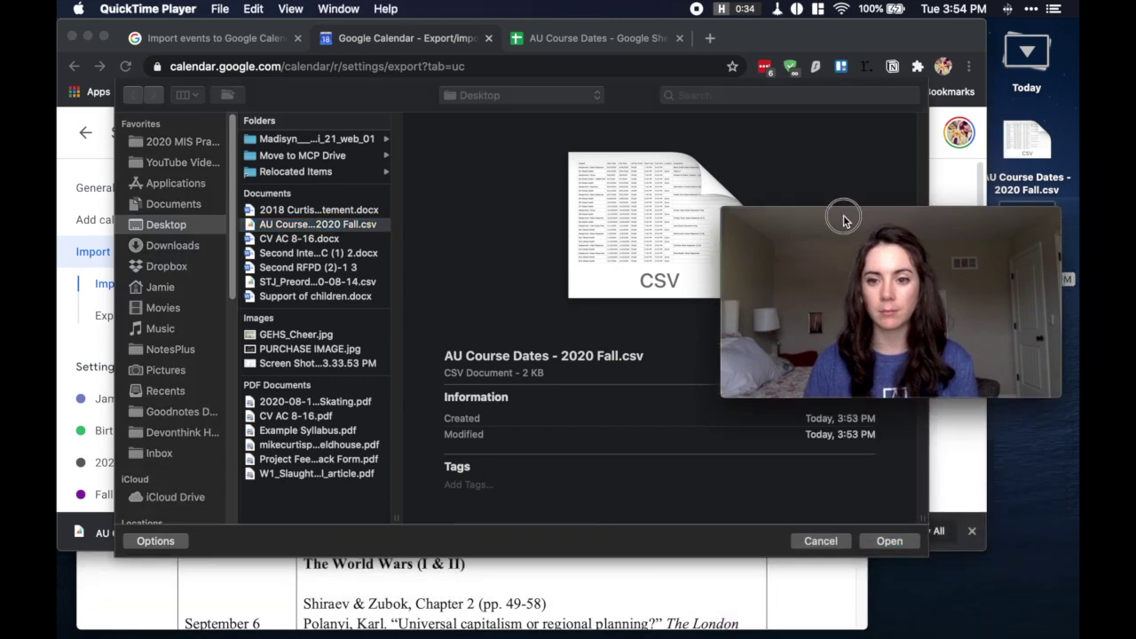
{"action": "left_click", "coordinate": [890, 542]}
{"action": "left_click", "coordinate": [891, 542]}
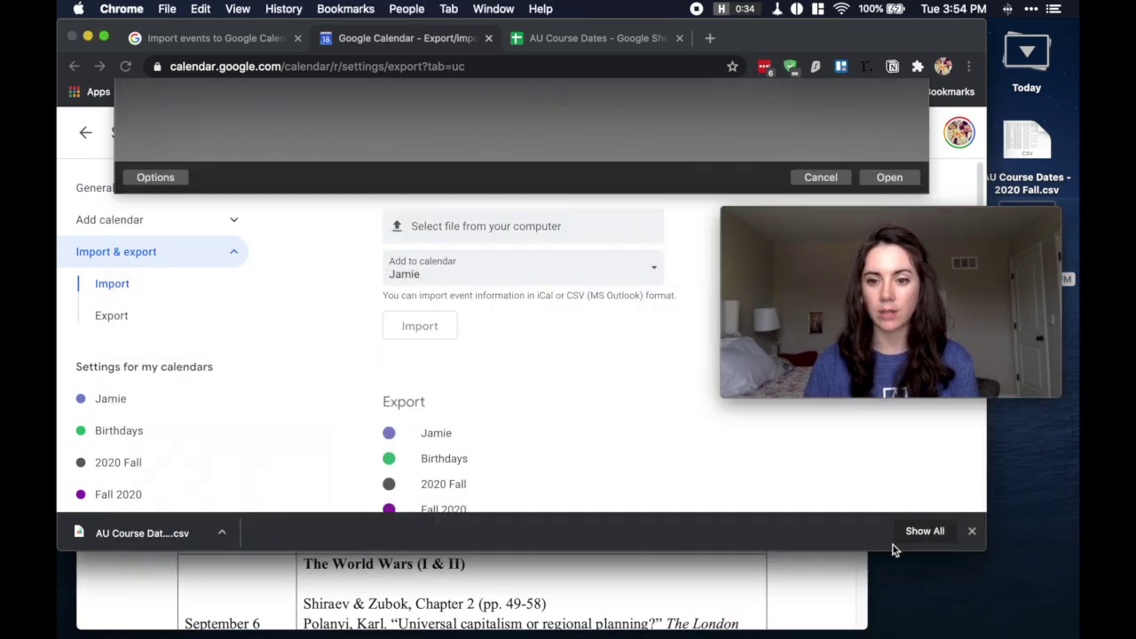
{"action": "left_click_drag", "start_coordinate": [870, 218], "coordinate": [868, 448]}
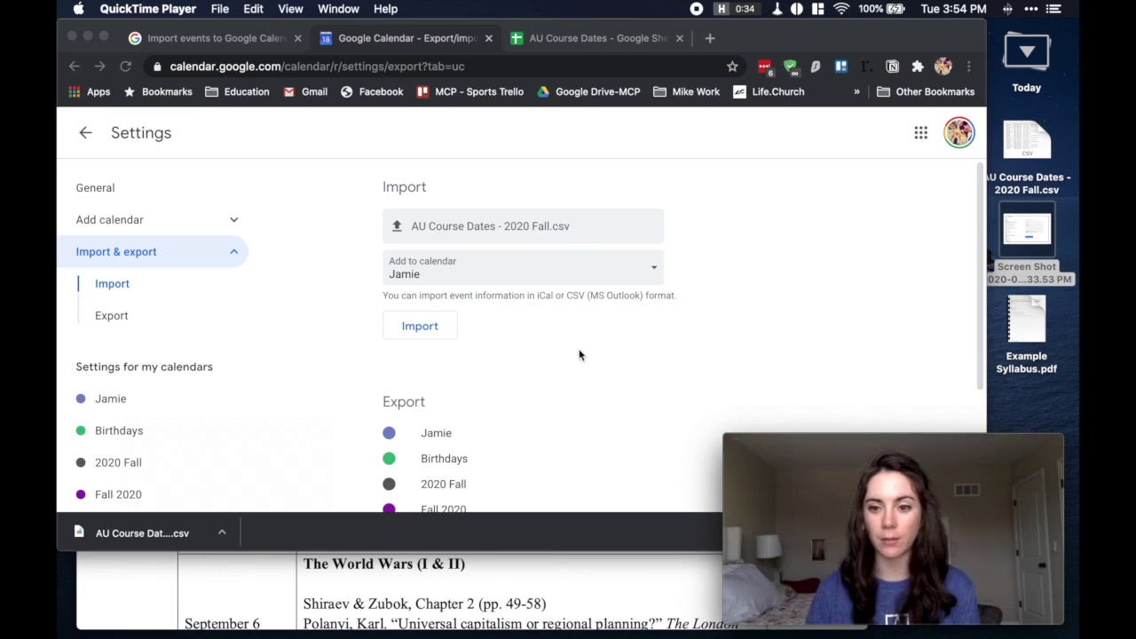
Import the CSV into the 2020 Fall calendar and acknowledge all 25 events imported.
{"action": "left_click", "coordinate": [436, 276]}
{"action": "left_click", "coordinate": [439, 275]}
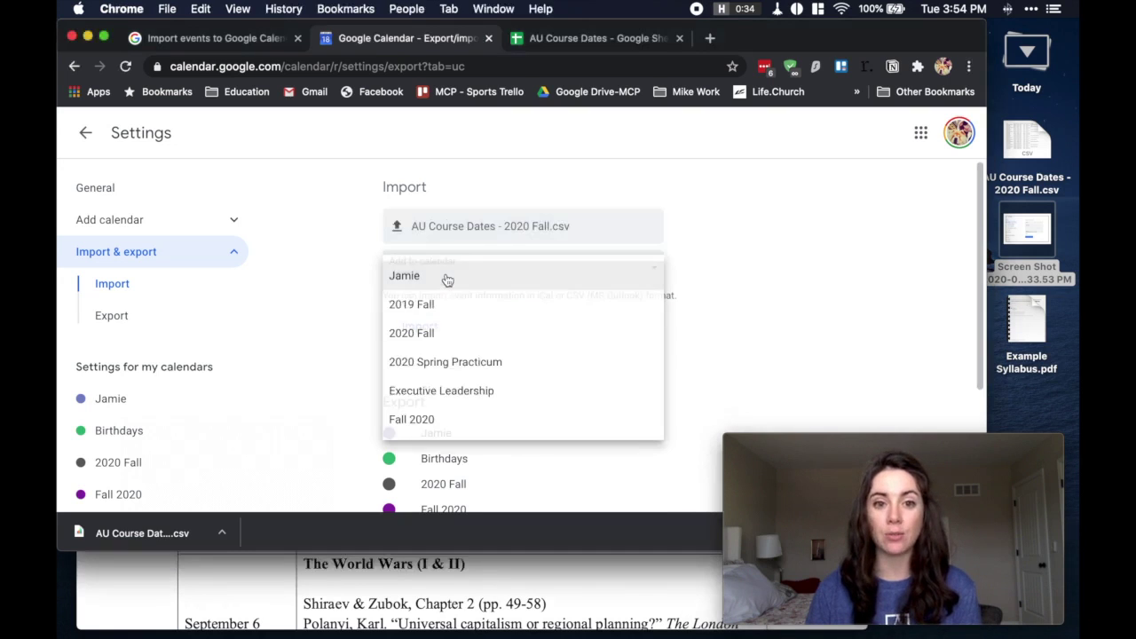
{"action": "left_click", "coordinate": [439, 342]}
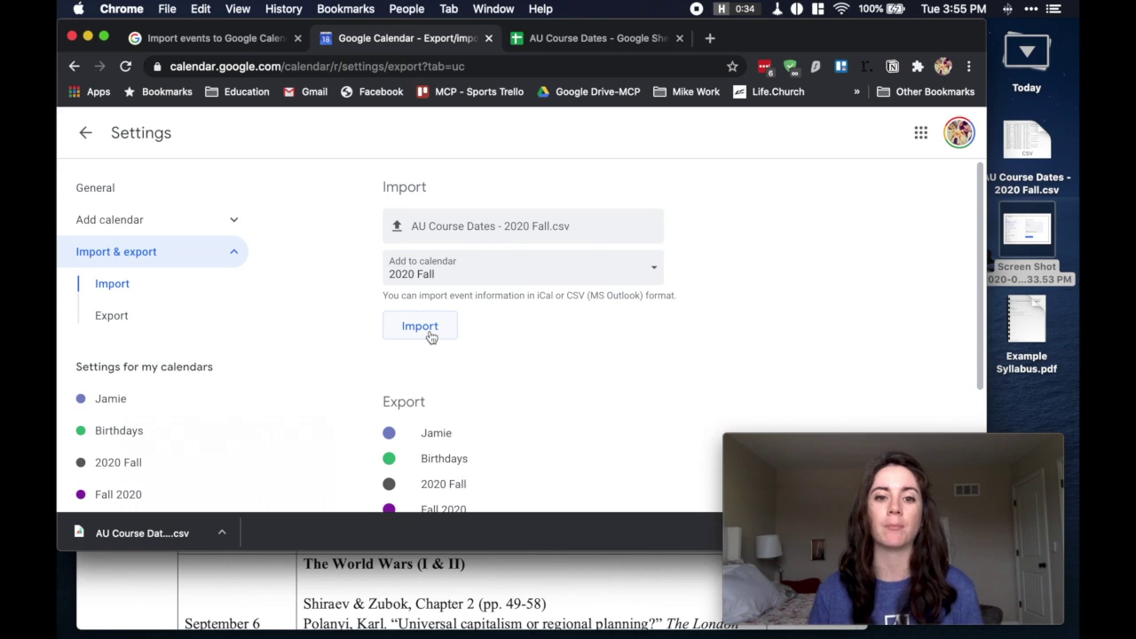
{"action": "left_click", "coordinate": [431, 335]}
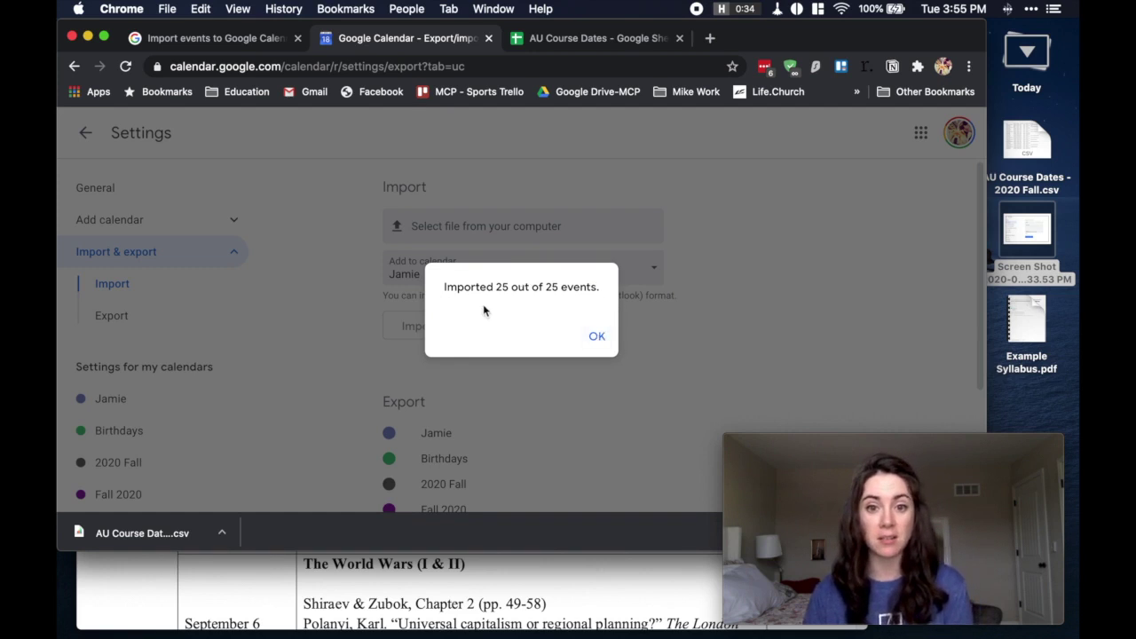
{"action": "left_click", "coordinate": [596, 334]}
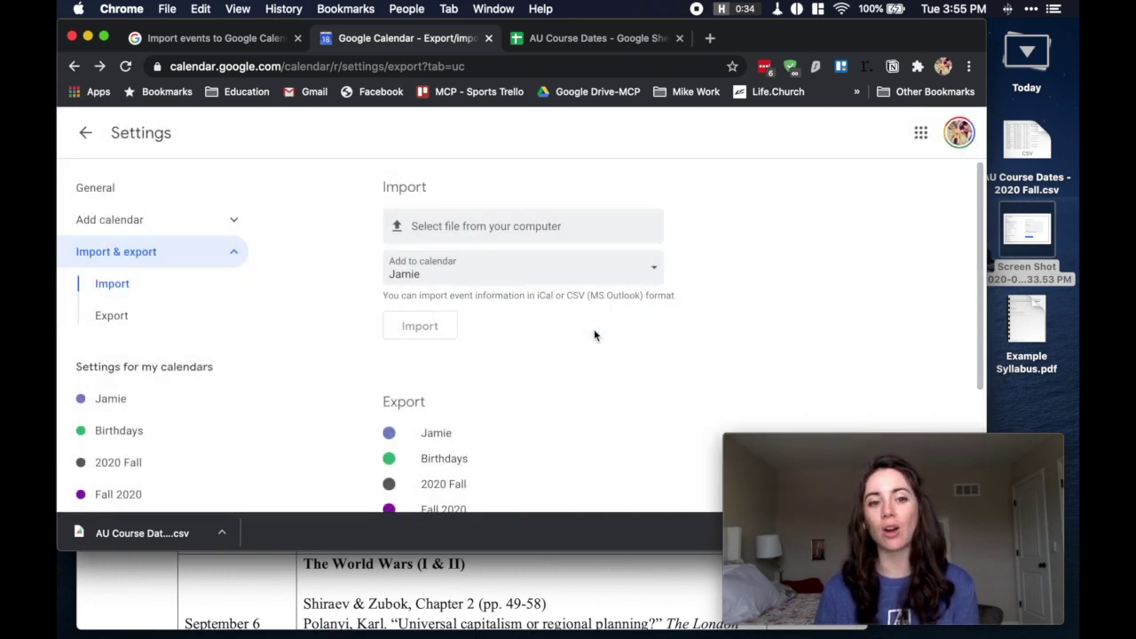
Leave settings and scroll the month view to September 2020's imported Sunday assignments and Monday classes.
{"action": "left_click", "coordinate": [88, 136]}
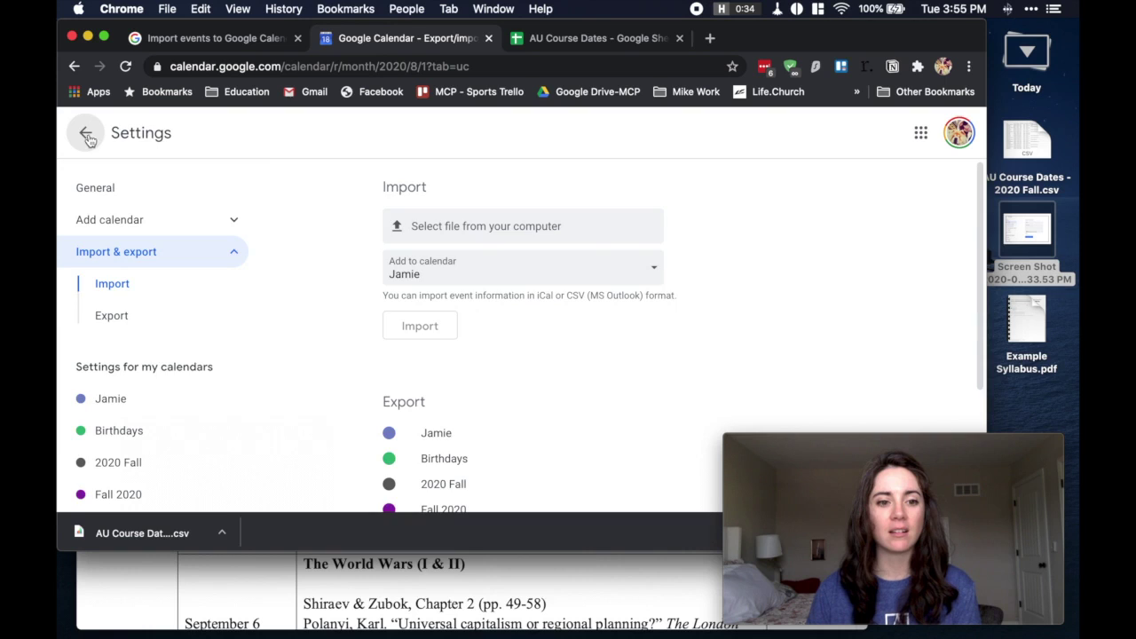
{"action": "scroll", "coordinate": [160, 369], "scroll_direction": "down", "scroll_amount": 4}
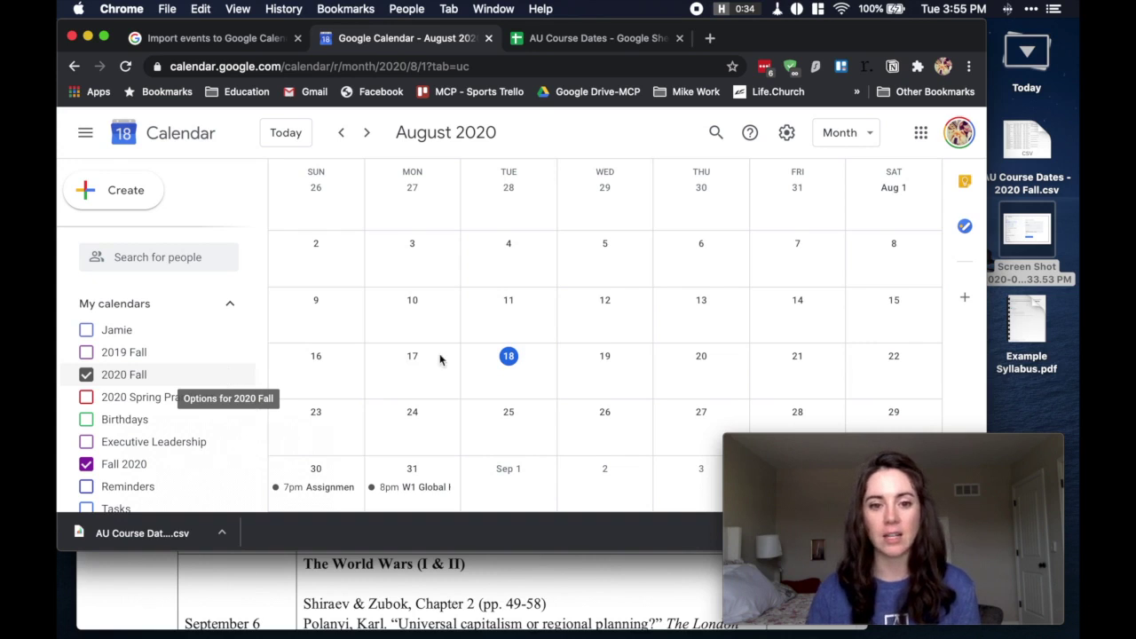
{"action": "scroll", "coordinate": [442, 364], "scroll_direction": "down", "scroll_amount": 3}
{"action": "scroll", "coordinate": [442, 359], "scroll_direction": "down", "scroll_amount": 2}
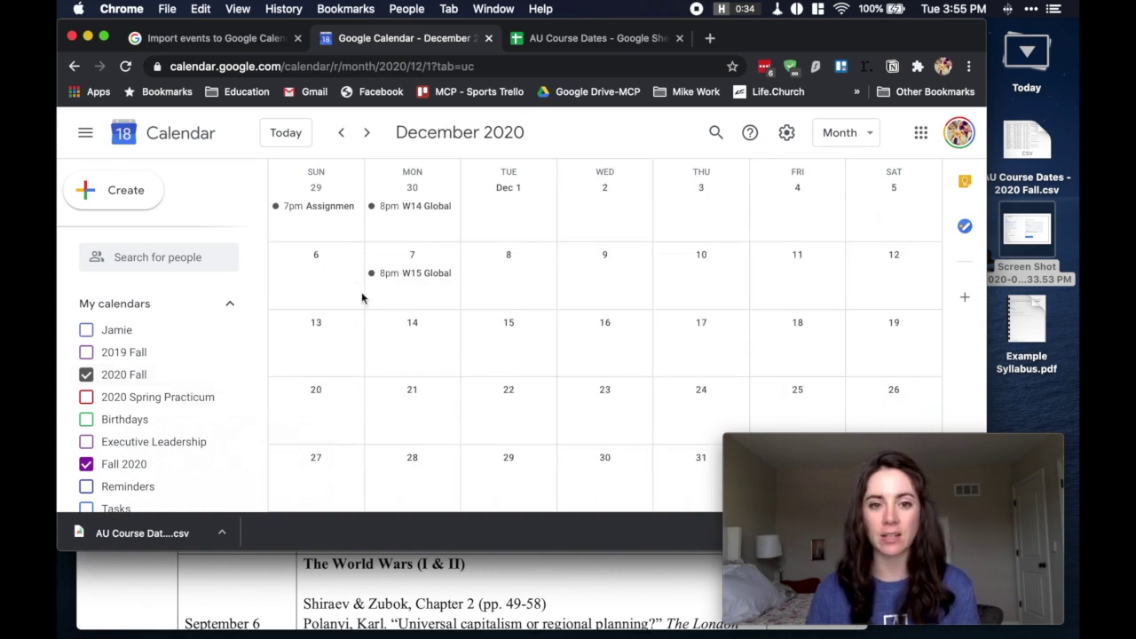
{"action": "scroll", "coordinate": [422, 290], "scroll_direction": "up", "scroll_amount": 2}
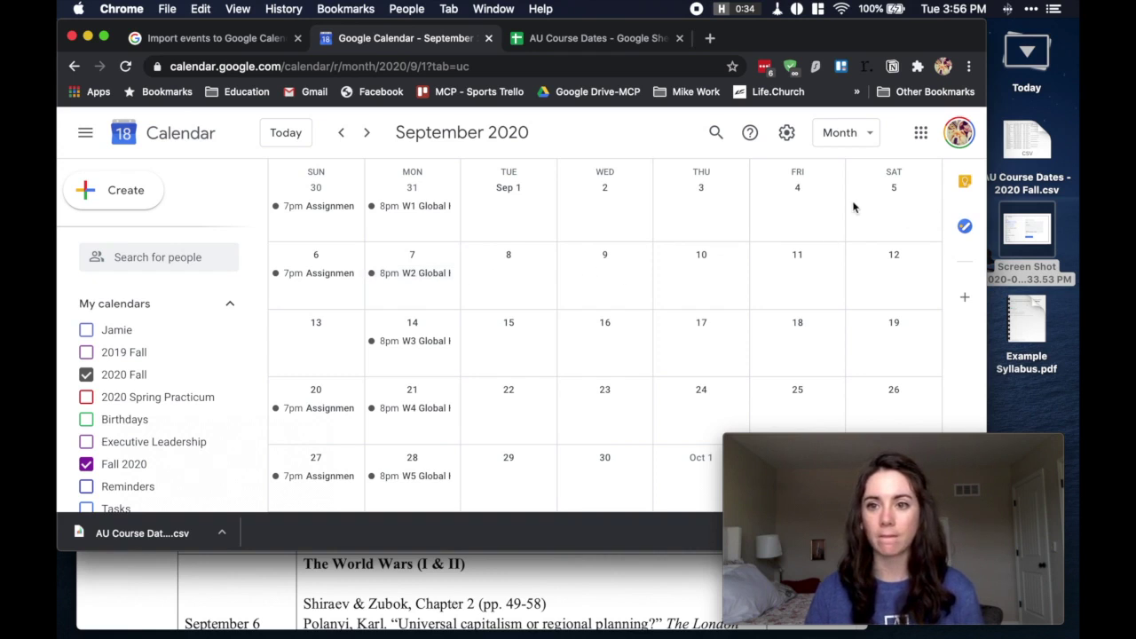
{"action": "mouse_move", "coordinate": [58, 500]}
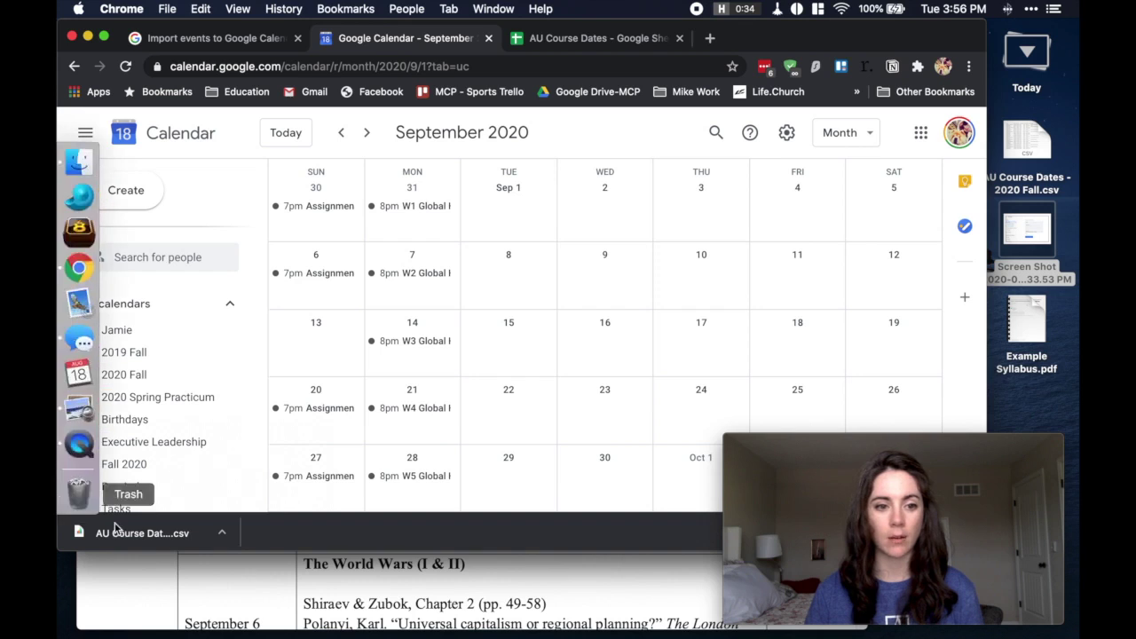
Review the Calendar View screenshot from Preview's Dock menu, then close it and Example Syllabus.pdf.
{"action": "right_click", "coordinate": [79, 417]}
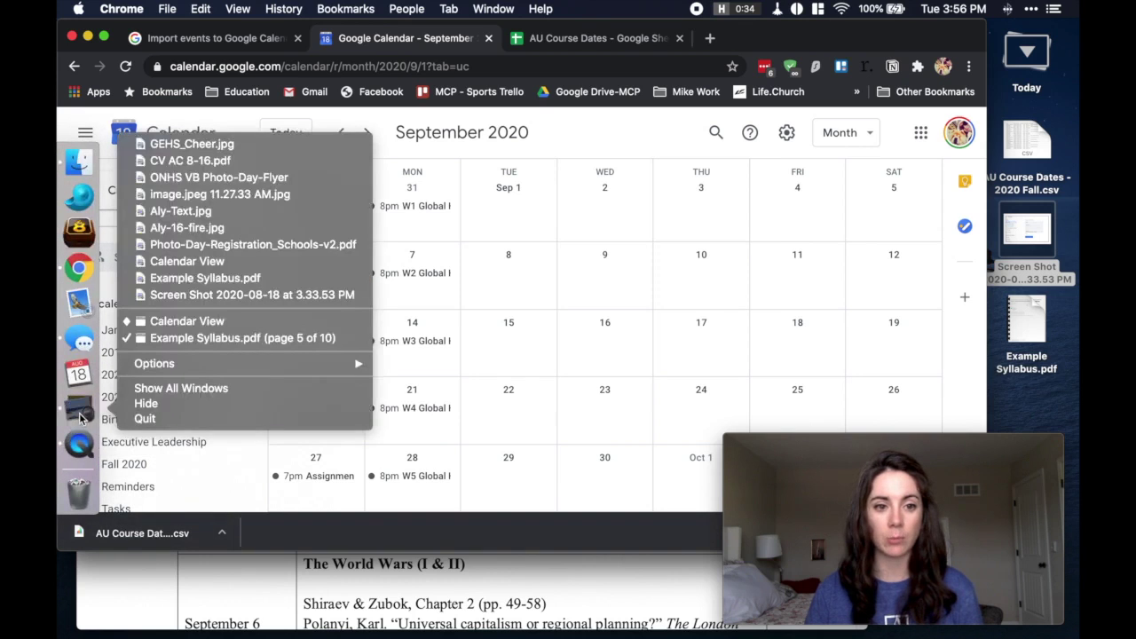
{"action": "left_click", "coordinate": [255, 328]}
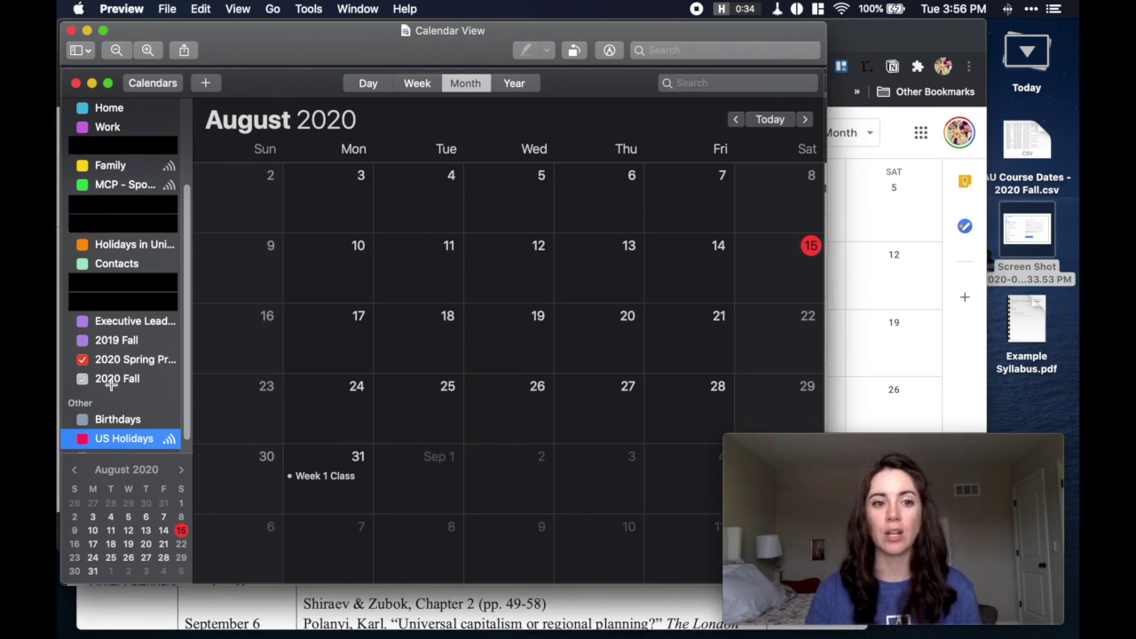
{"action": "mouse_move", "coordinate": [140, 382]}
{"action": "left_mouse_down"}
{"action": "mouse_move", "coordinate": [93, 377]}
{"action": "mouse_move", "coordinate": [100, 397]}
{"action": "mouse_move", "coordinate": [86, 391]}
{"action": "left_mouse_up"}
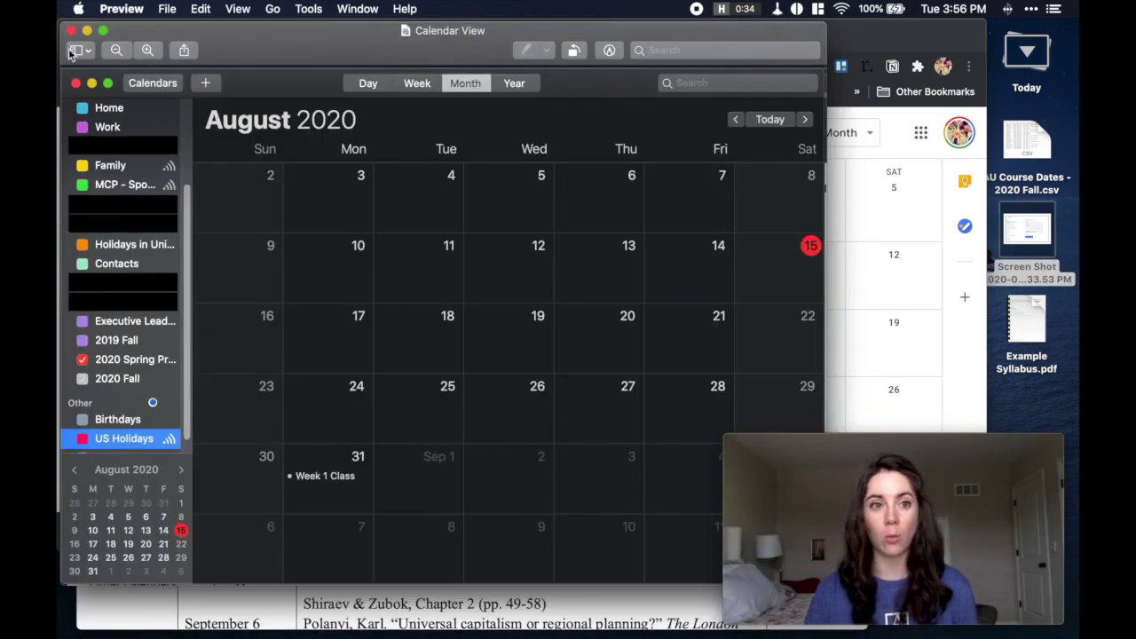
{"action": "left_click", "coordinate": [72, 31]}
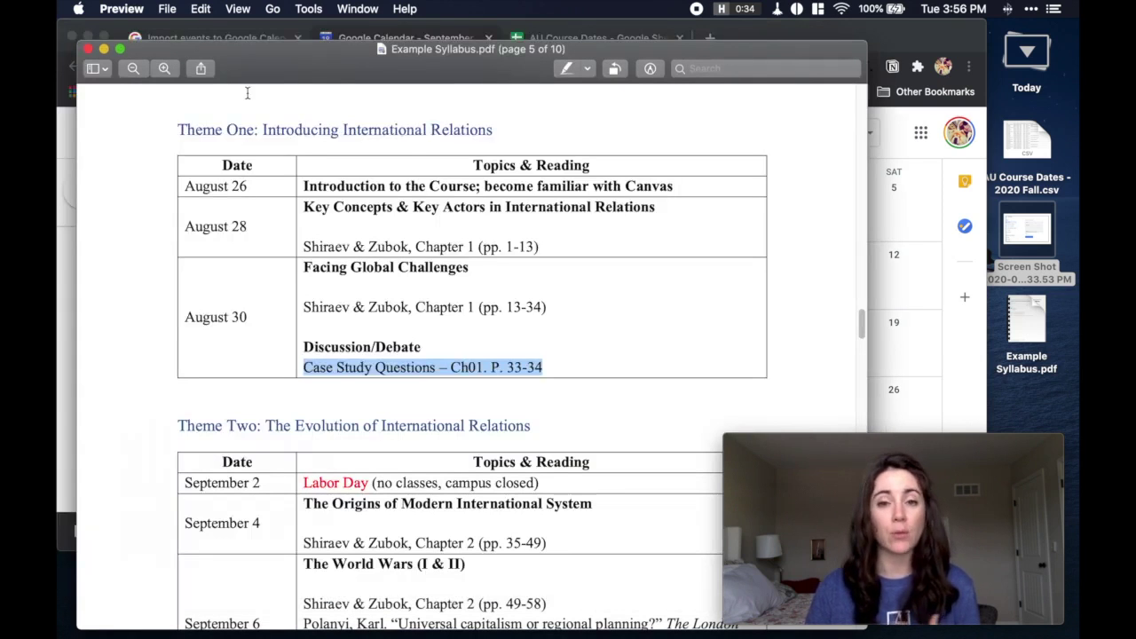
{"action": "left_click", "coordinate": [88, 48]}
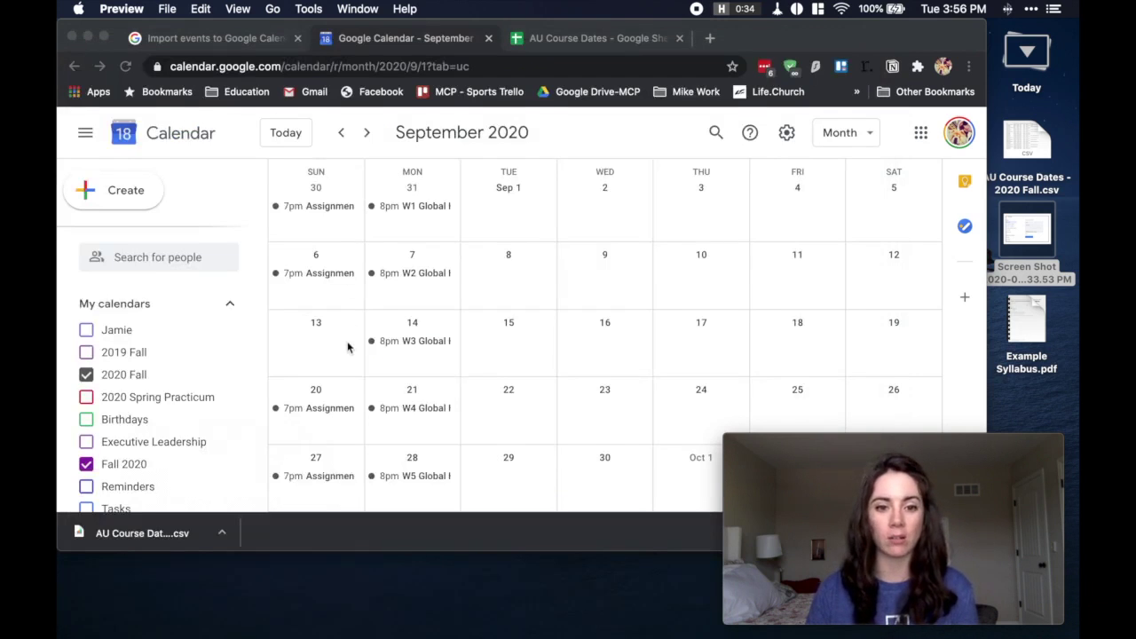
Scroll the calendar ahead to October 2020 showing the W5–W9 Global Health classes.
{"action": "scroll", "coordinate": [349, 346], "scroll_direction": "down", "scroll_amount": 1}
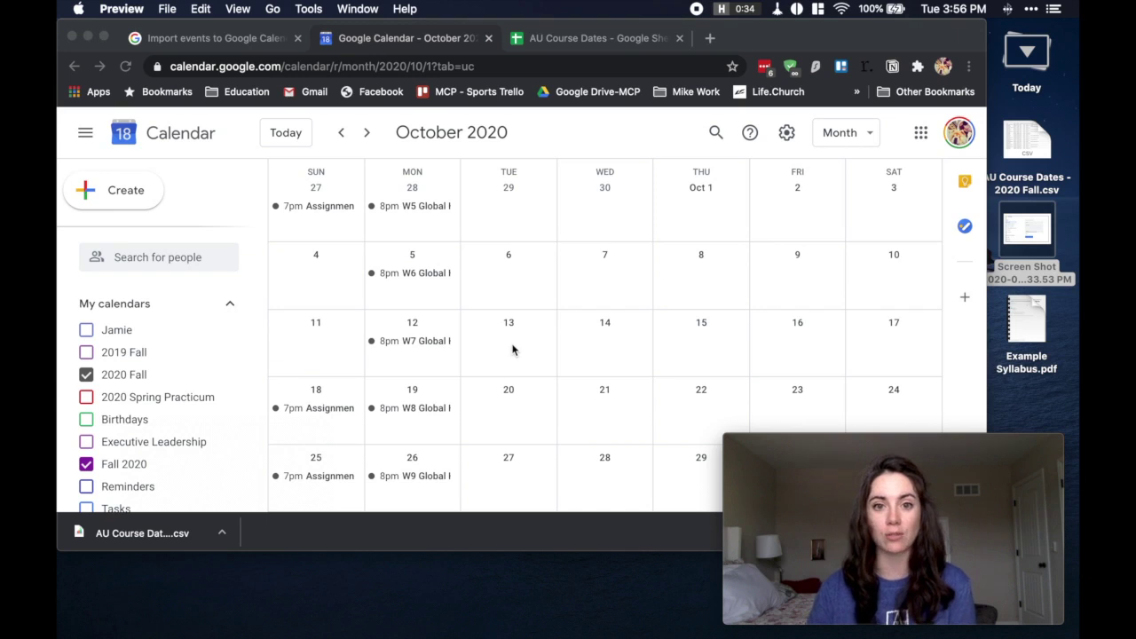